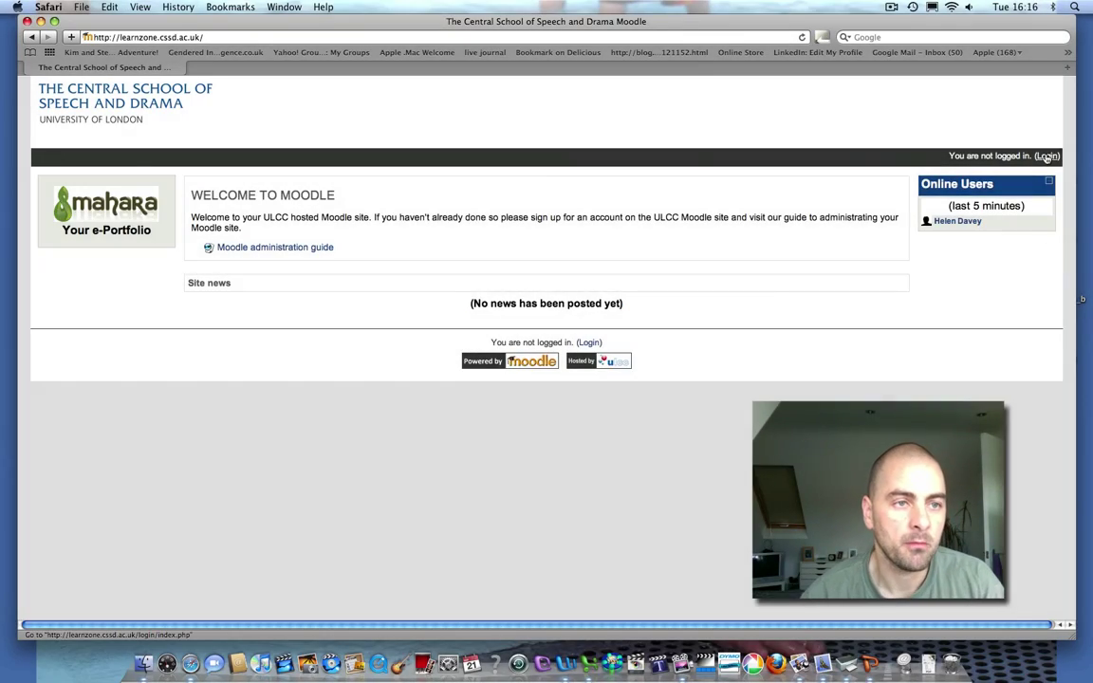
Open the Moodle login, go to the Mahara profile section and review the biography and views on the profile page
left_click(1047, 155)
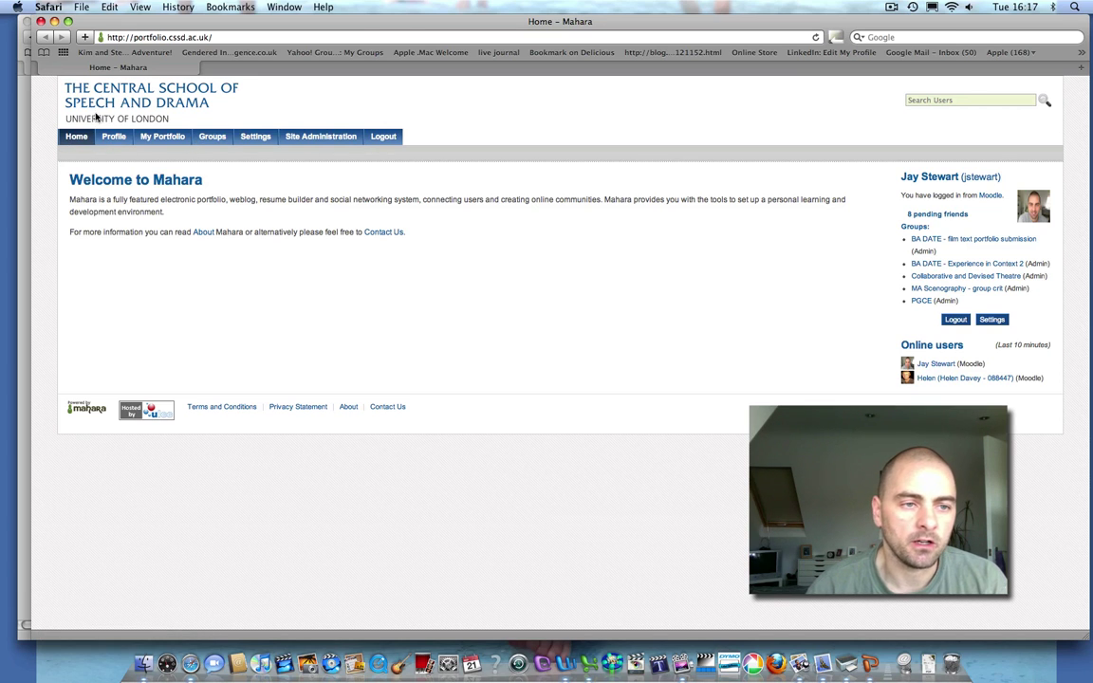
left_click(113, 138)
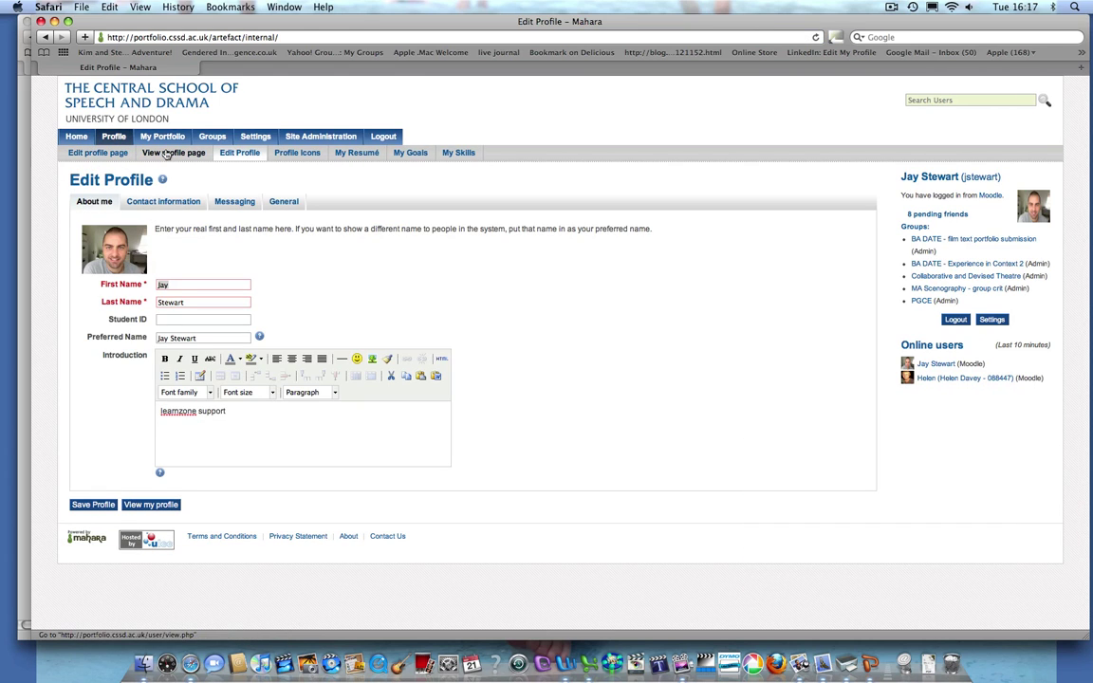
left_click(166, 154)
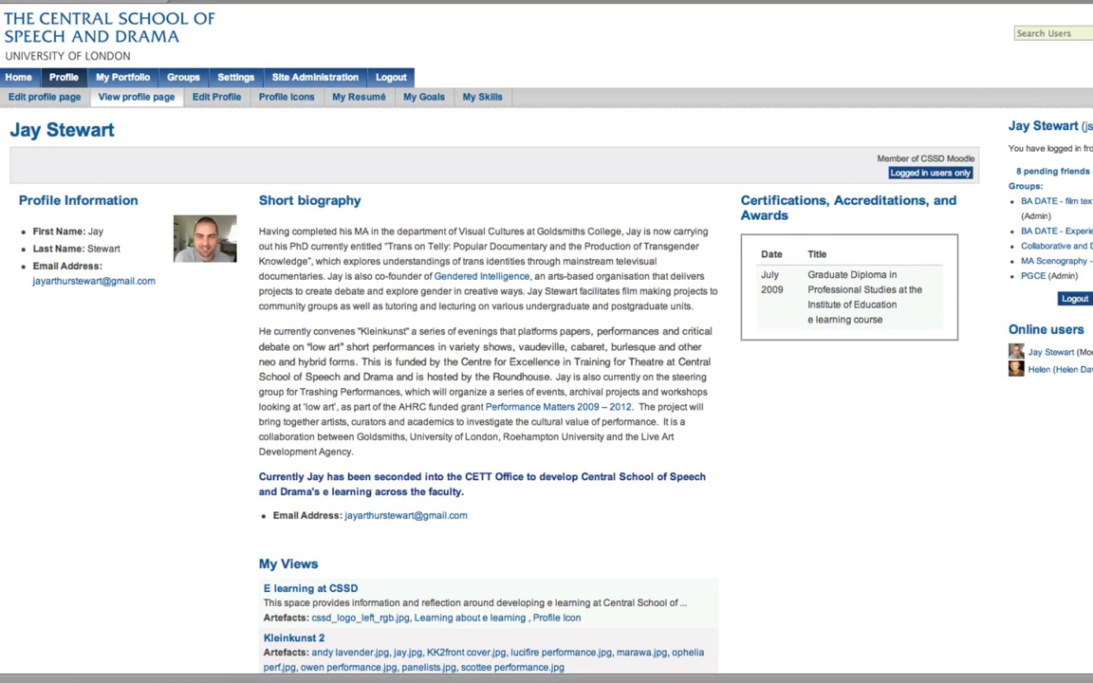
scroll(492, 304, "down", 5)
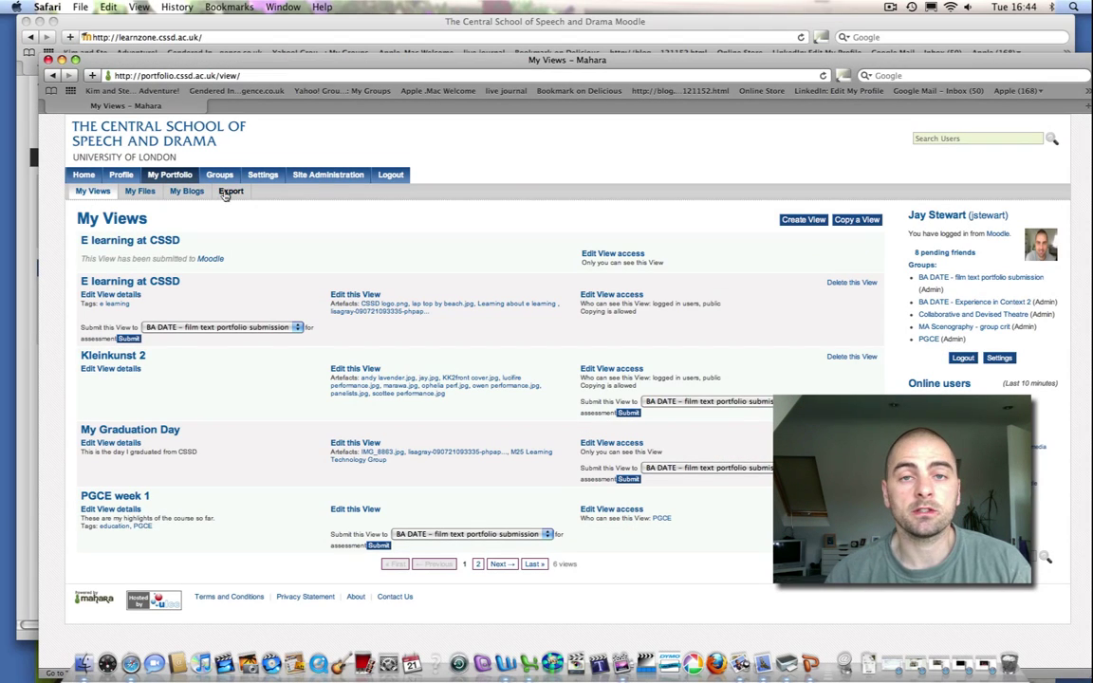
Look through the portfolio's files and list of views, and open the Kleinkunst 2 view
left_click(141, 192)
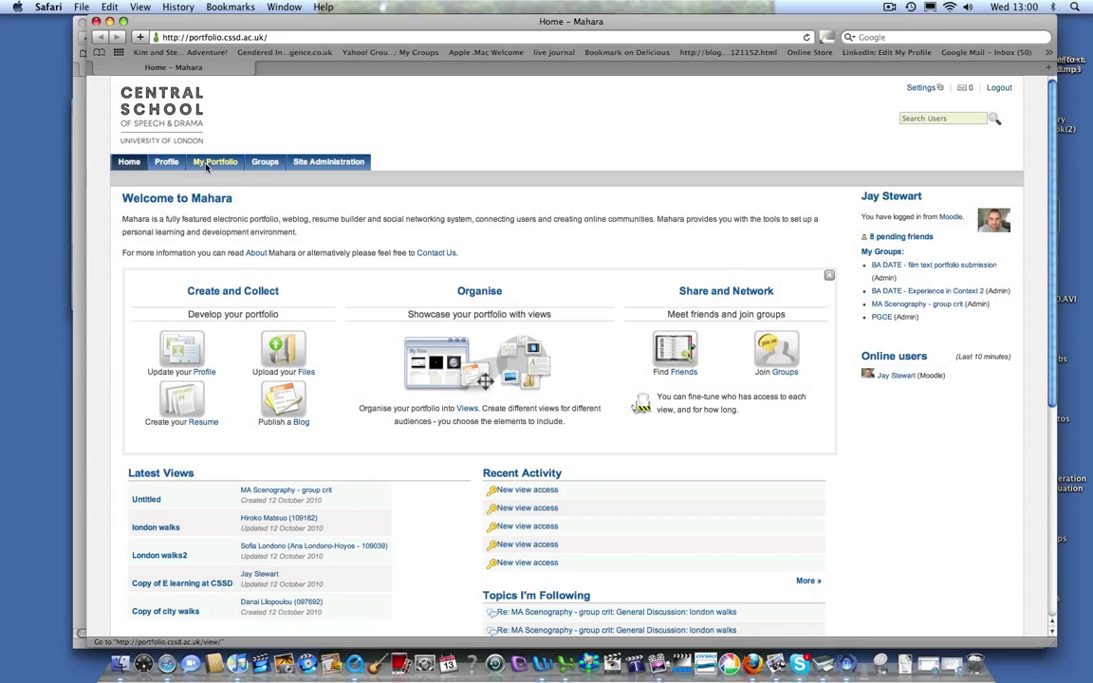
left_click(206, 163)
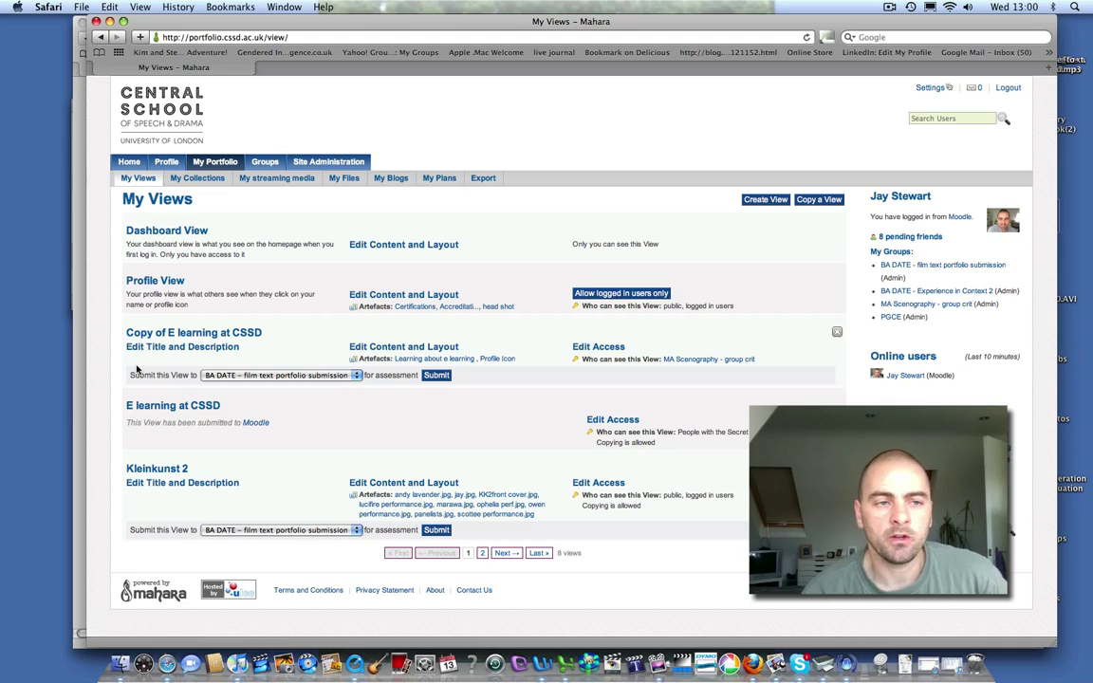
left_click(145, 467)
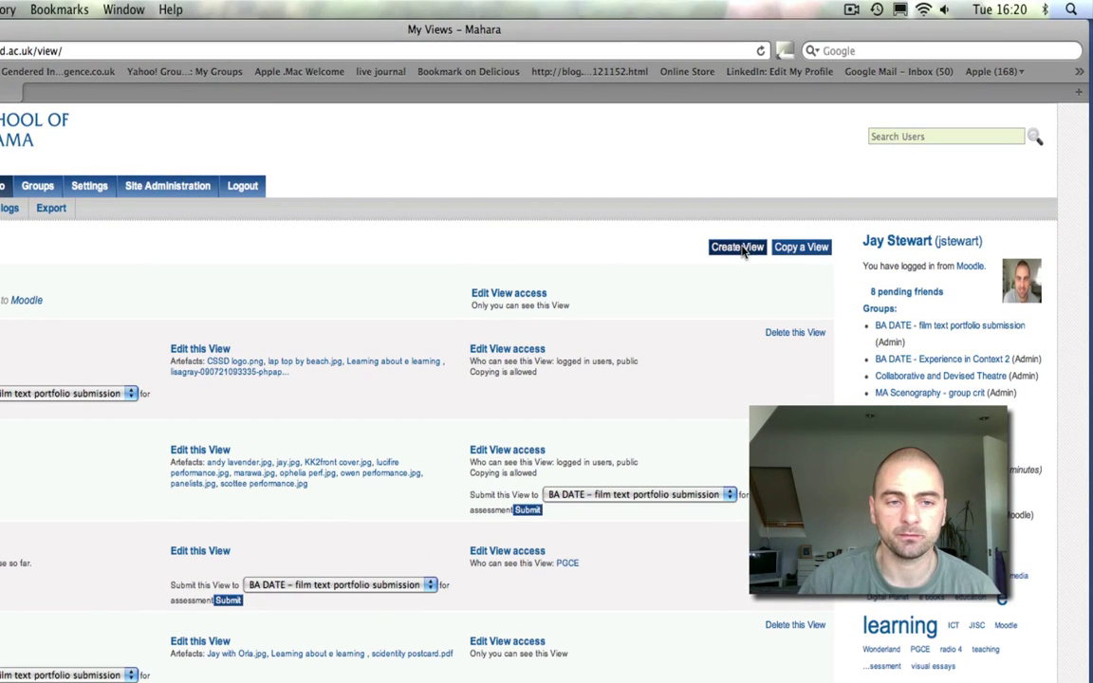
Create a new portfolio view and add a Text Box block to its middle column
left_click(740, 248)
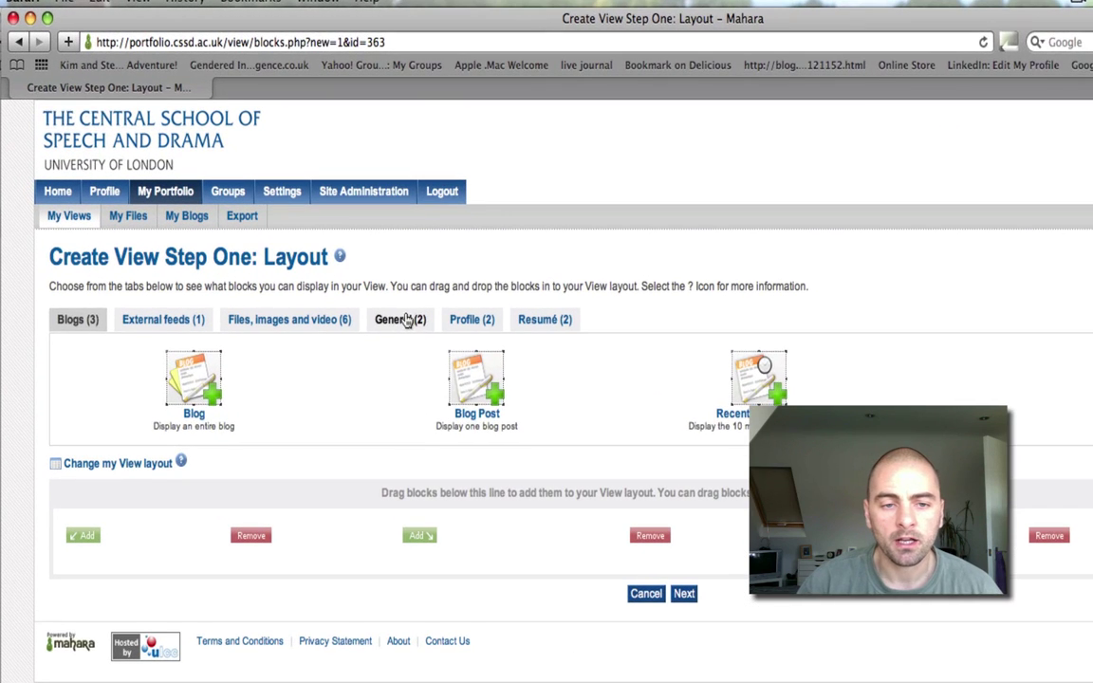
left_click(354, 222)
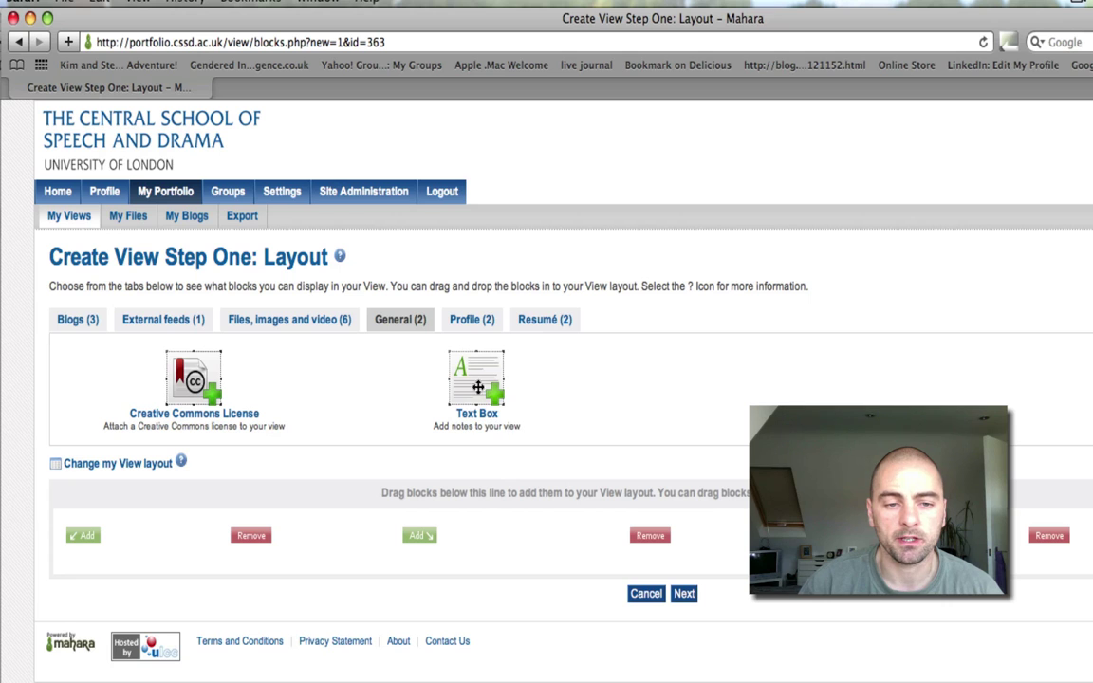
left_click_drag(478, 387, 546, 554)
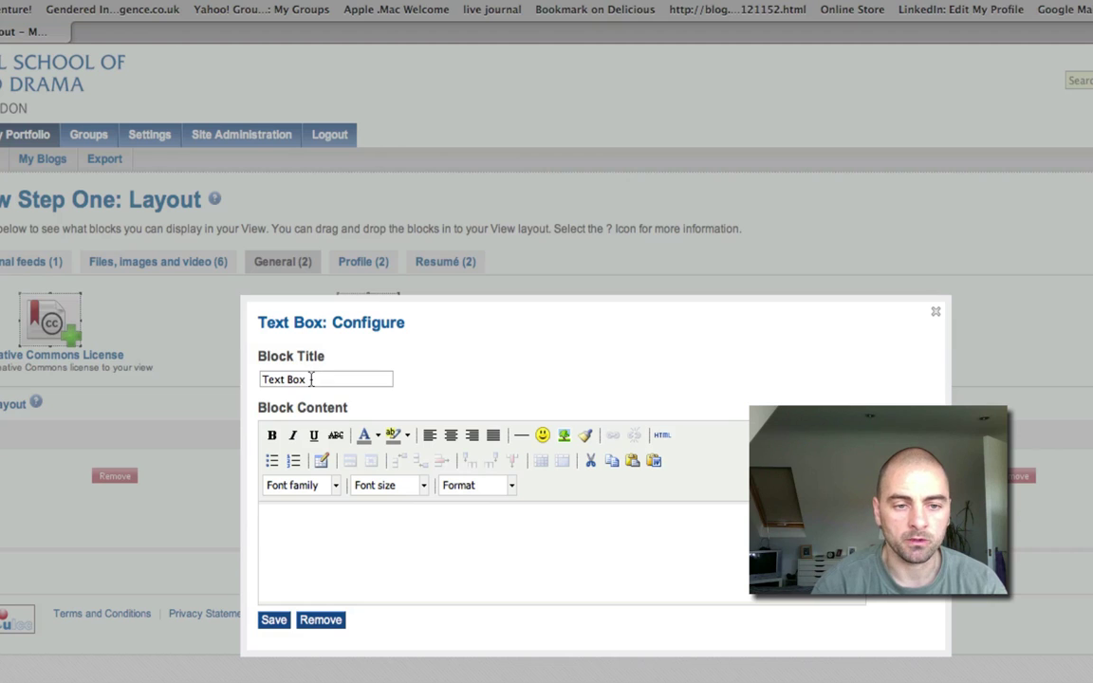
Title the text box "Introduction" and enter "This record of practice aims to...." as its content
left_click_drag(311, 379, 230, 381)
key("BackSpace")
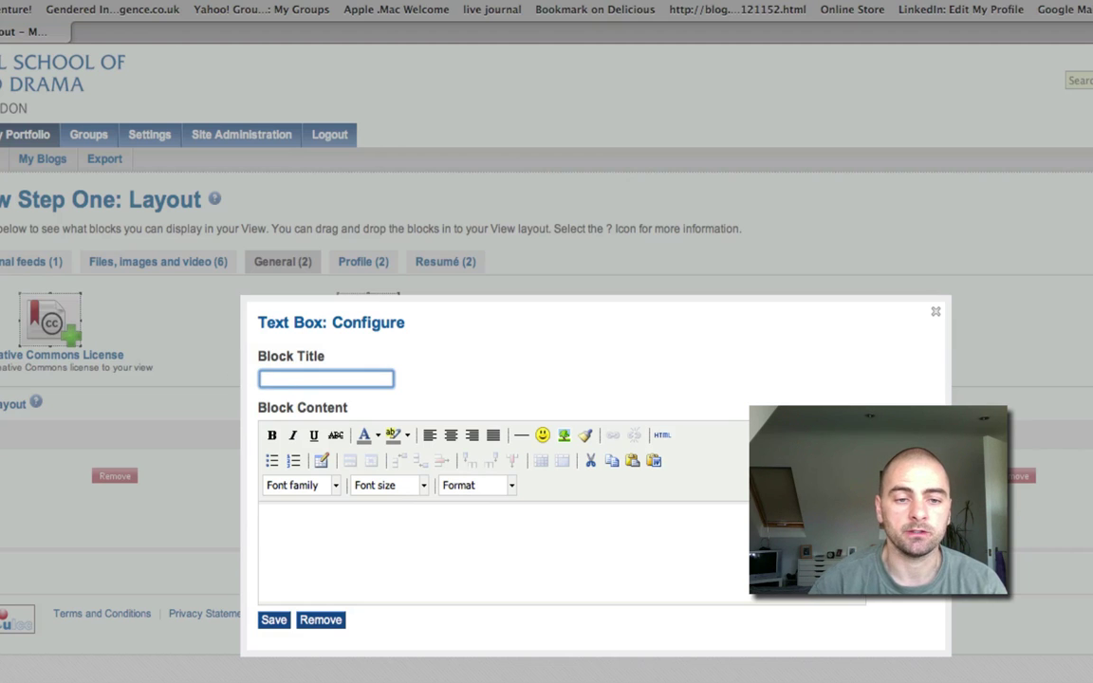
type("Introduction")
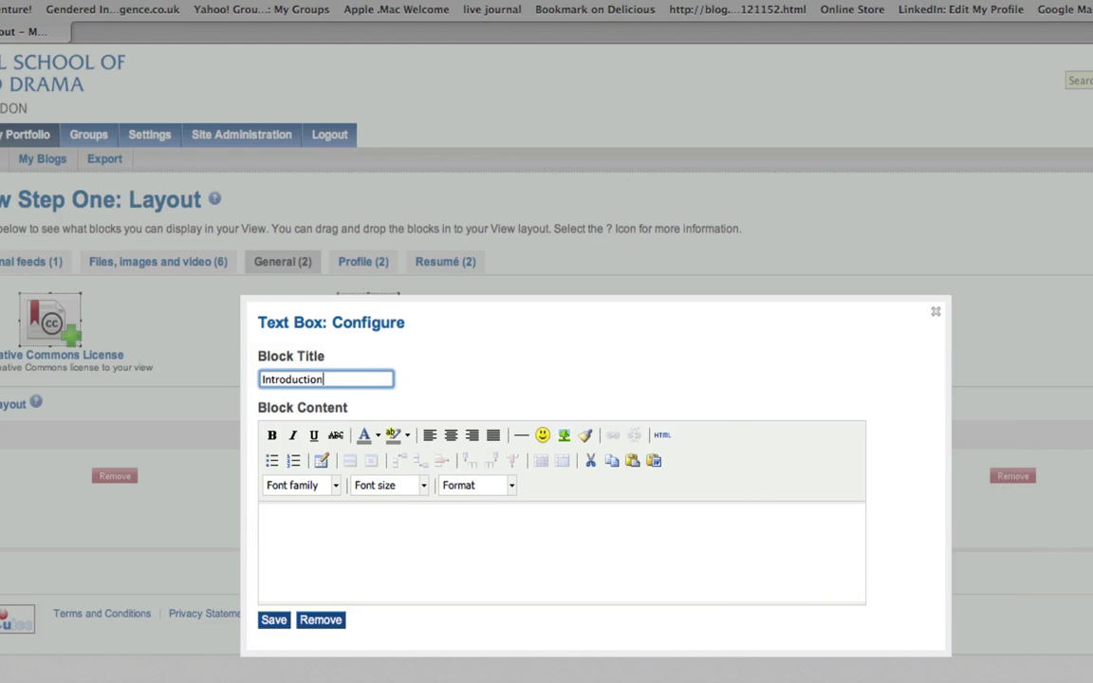
key("Tab")
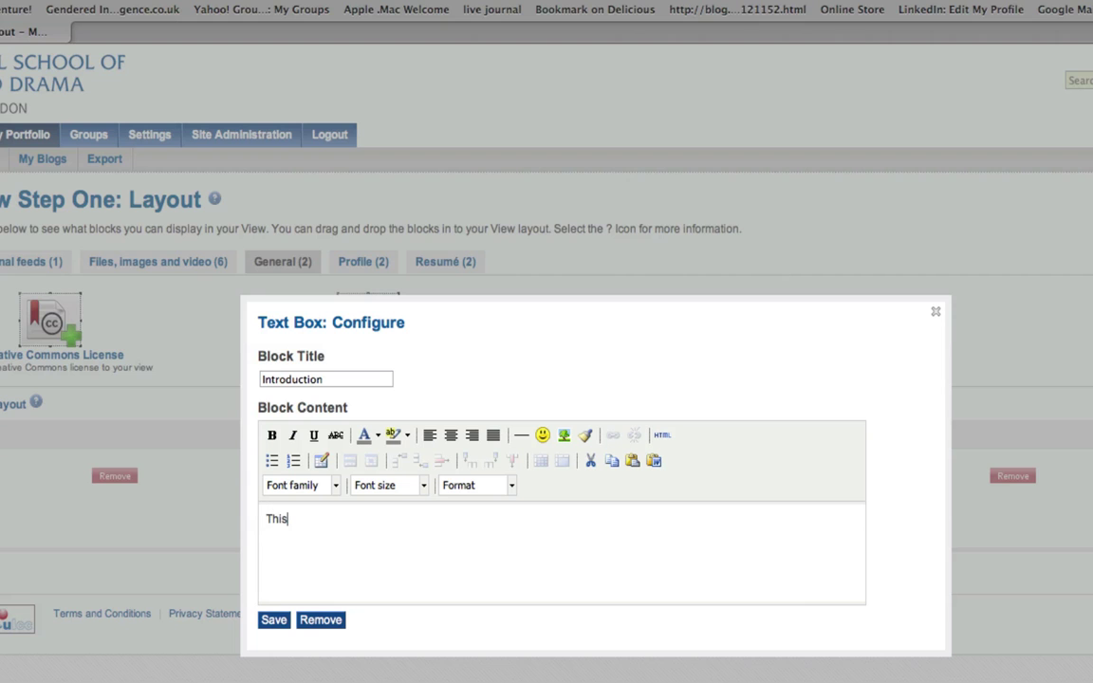
type("This r")
type("ecord of practice aims")
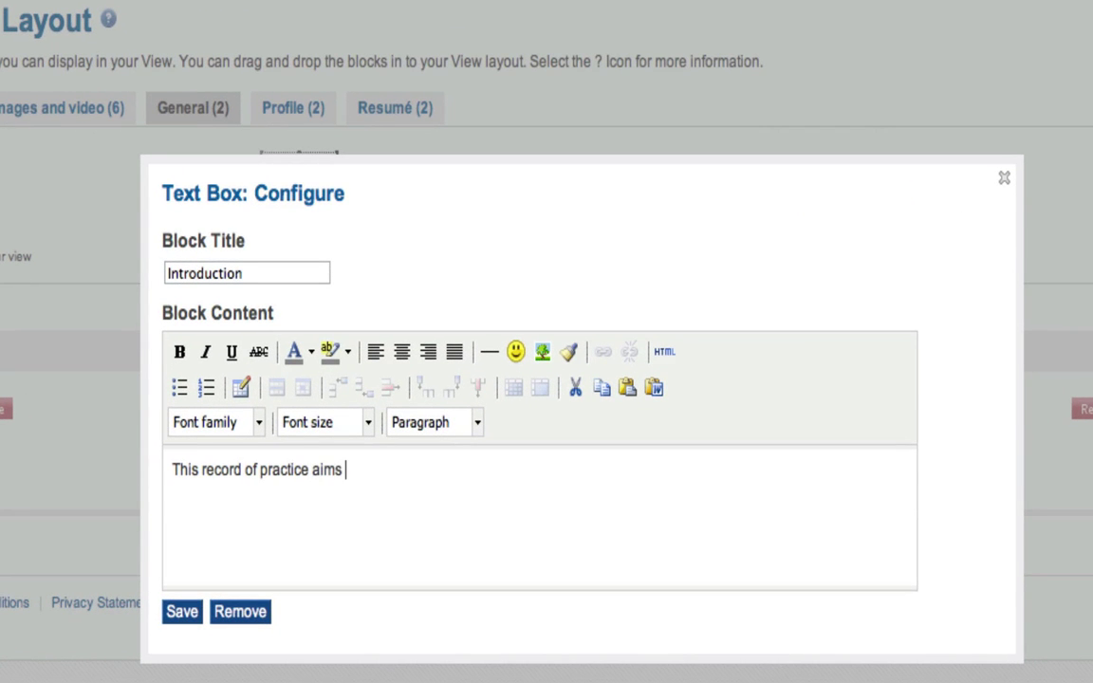
type(" to....")
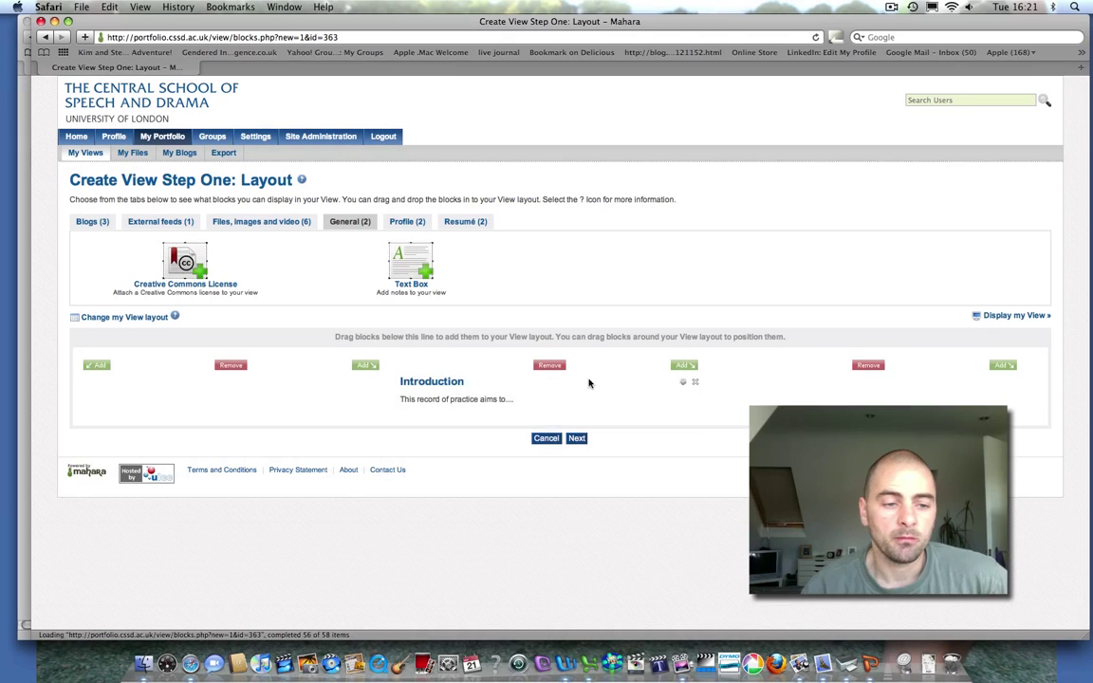
Move the Introduction block to the first column and apply the Larger centre column layout to the view
left_click_drag(591, 383, 336, 376)
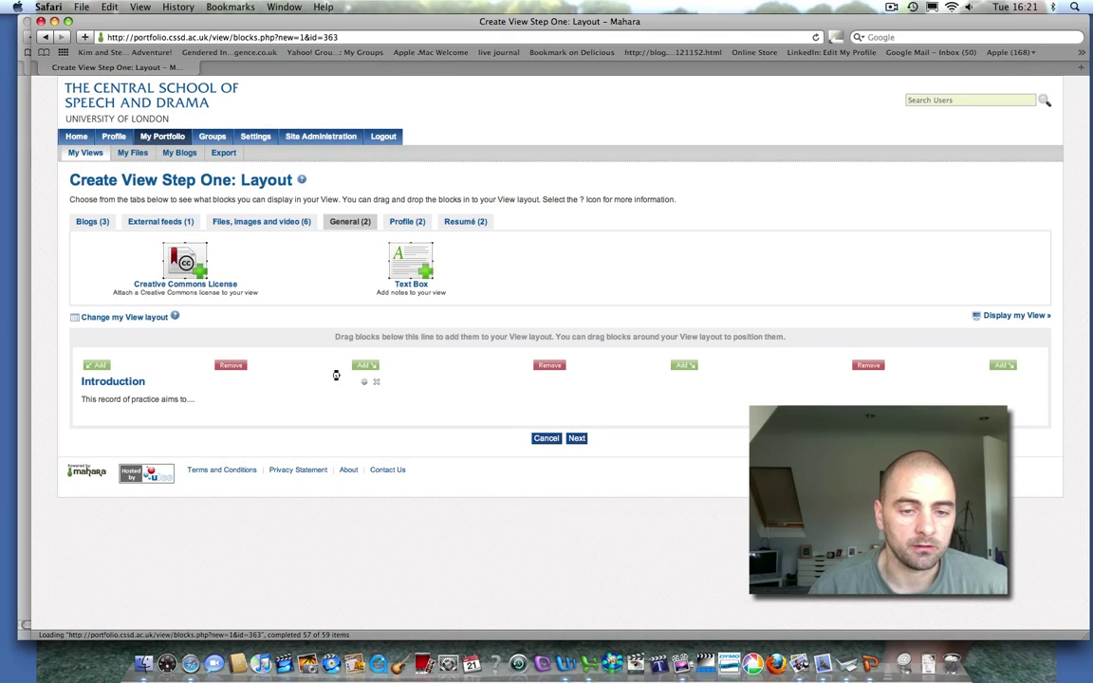
left_click(114, 319)
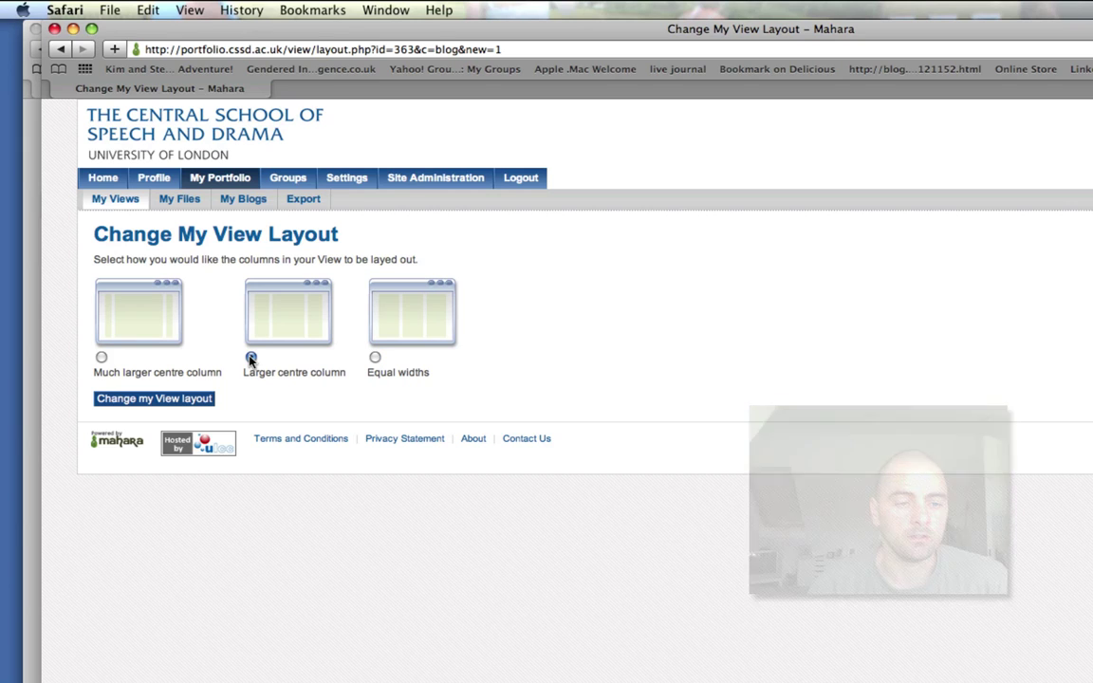
left_click(161, 396)
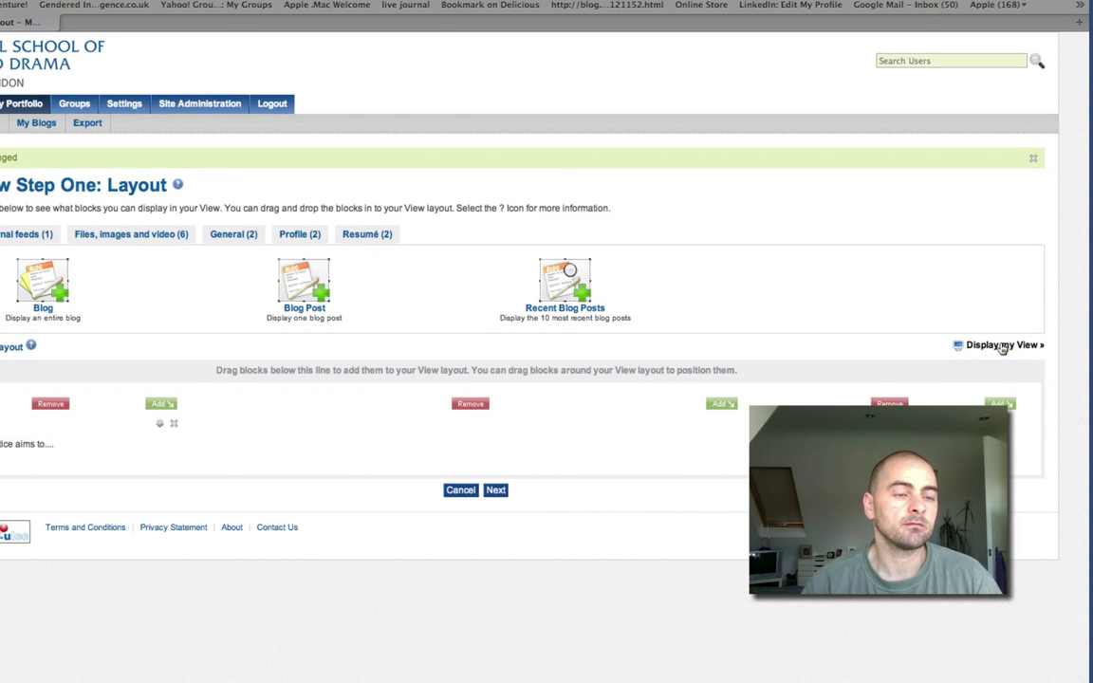
left_click(1002, 347)
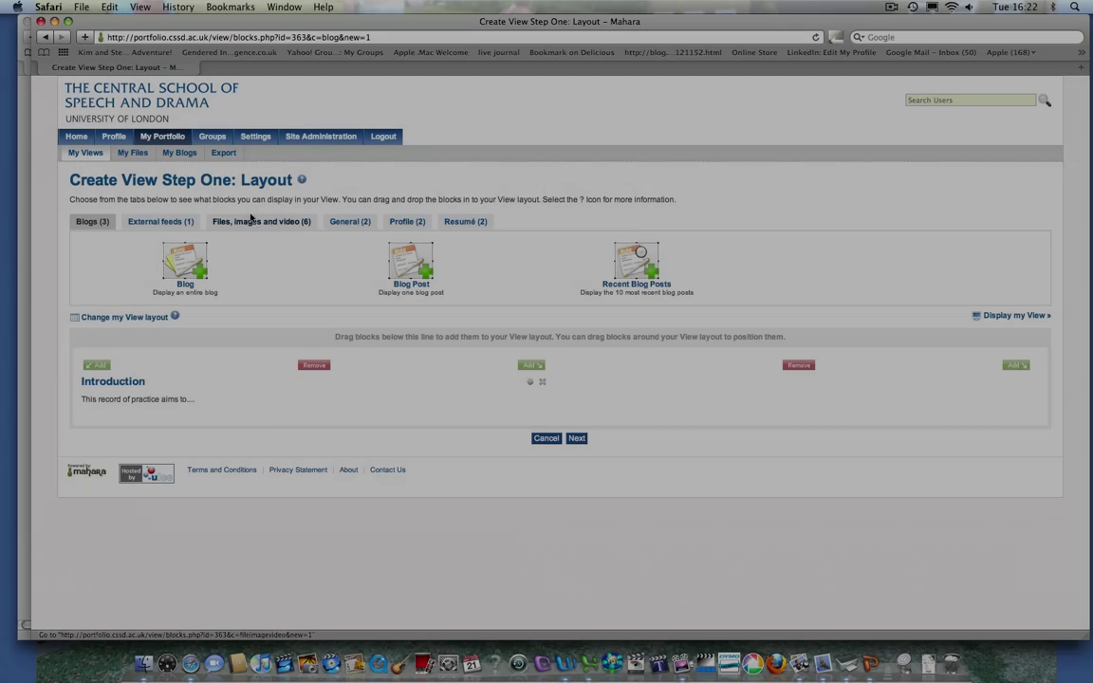
Add an image block to the column beside Introduction, upload IMG_8863 from the Pictures folder into it and save
left_click(252, 222)
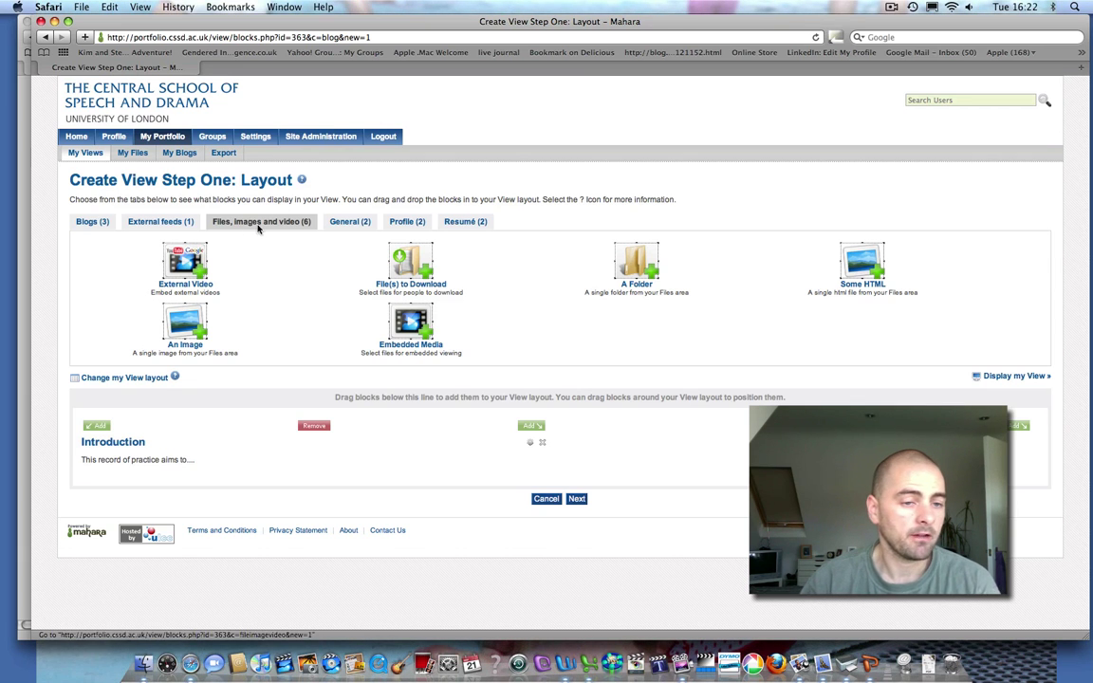
left_click_drag(184, 321, 571, 467)
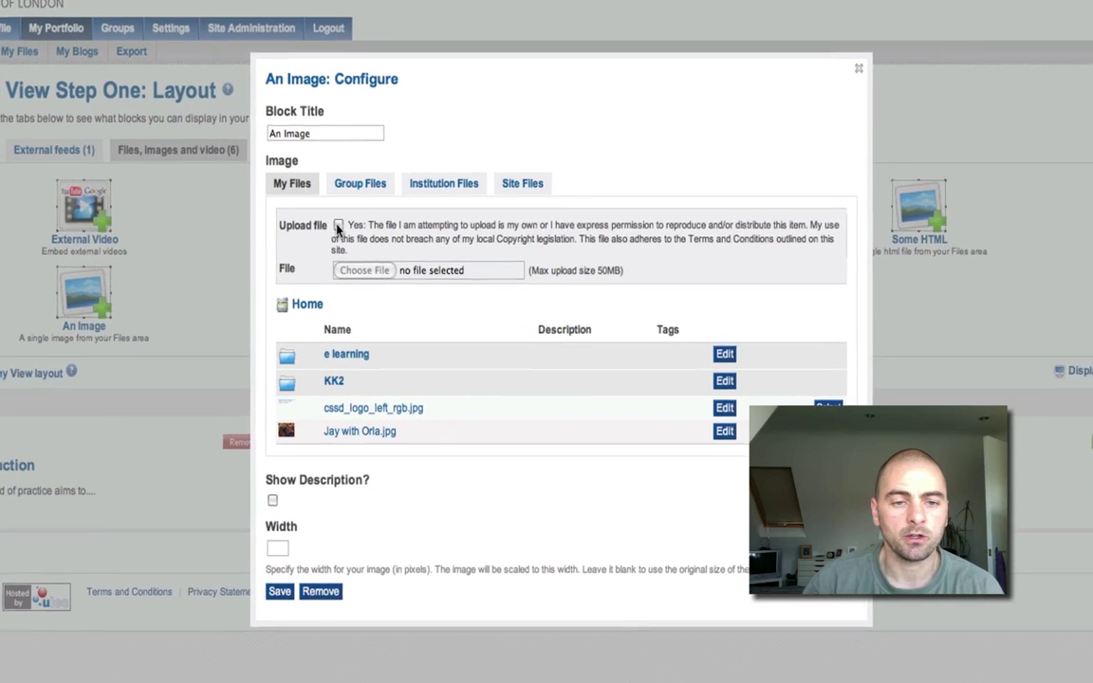
left_click(375, 260)
left_click(359, 268)
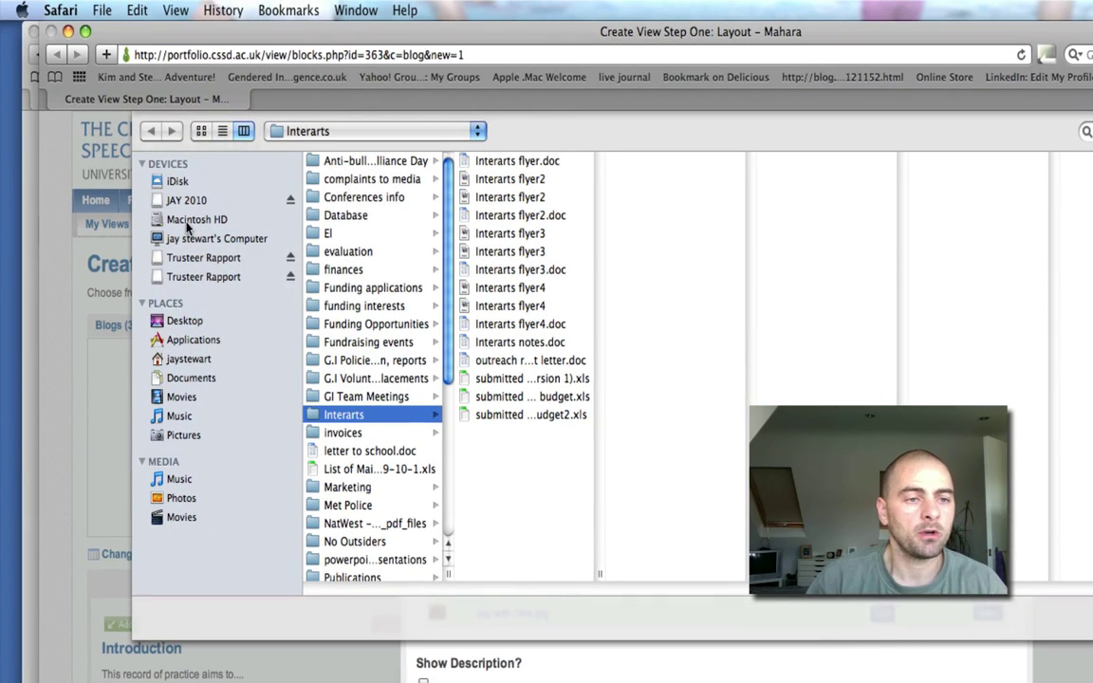
left_click(186, 199)
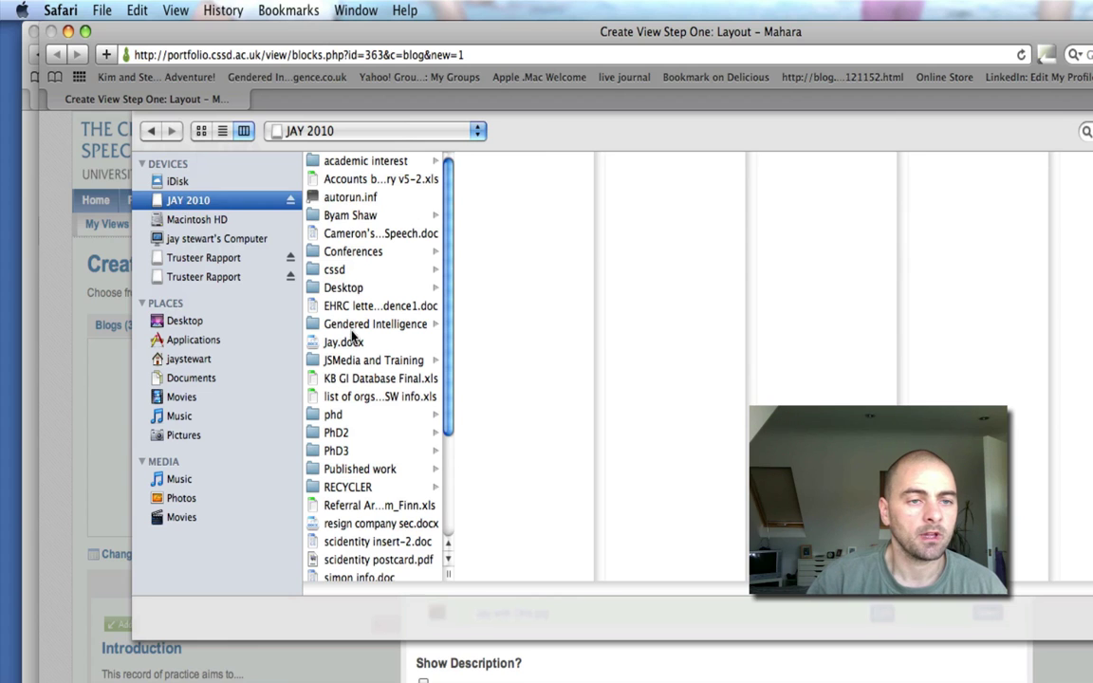
left_click(389, 561)
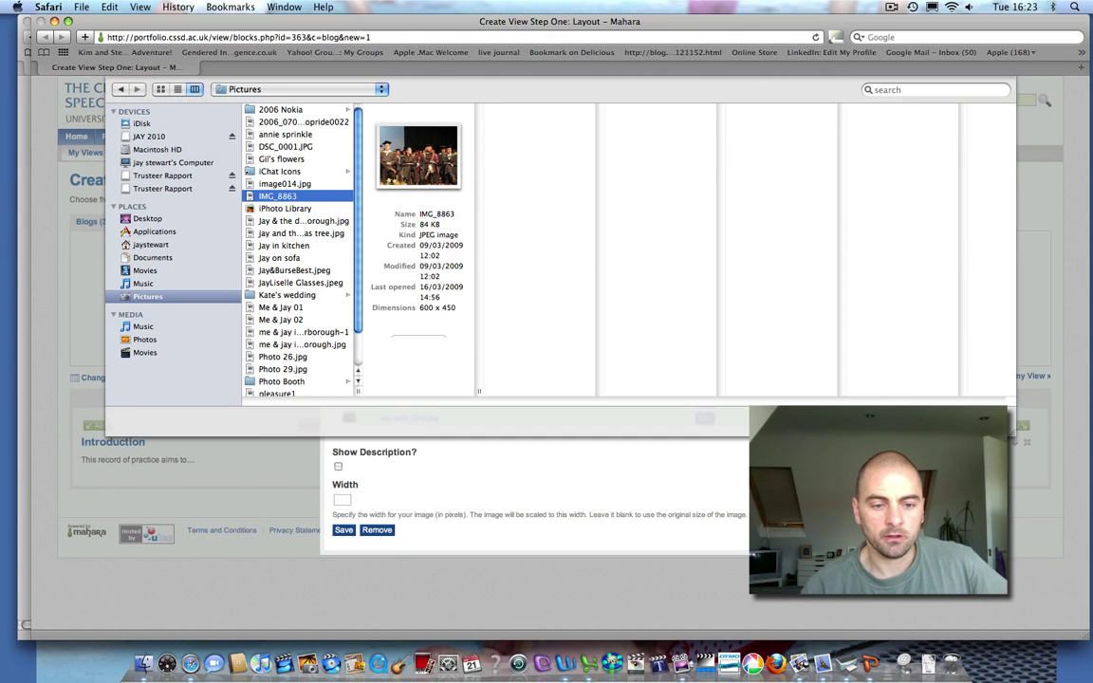
key("Return")
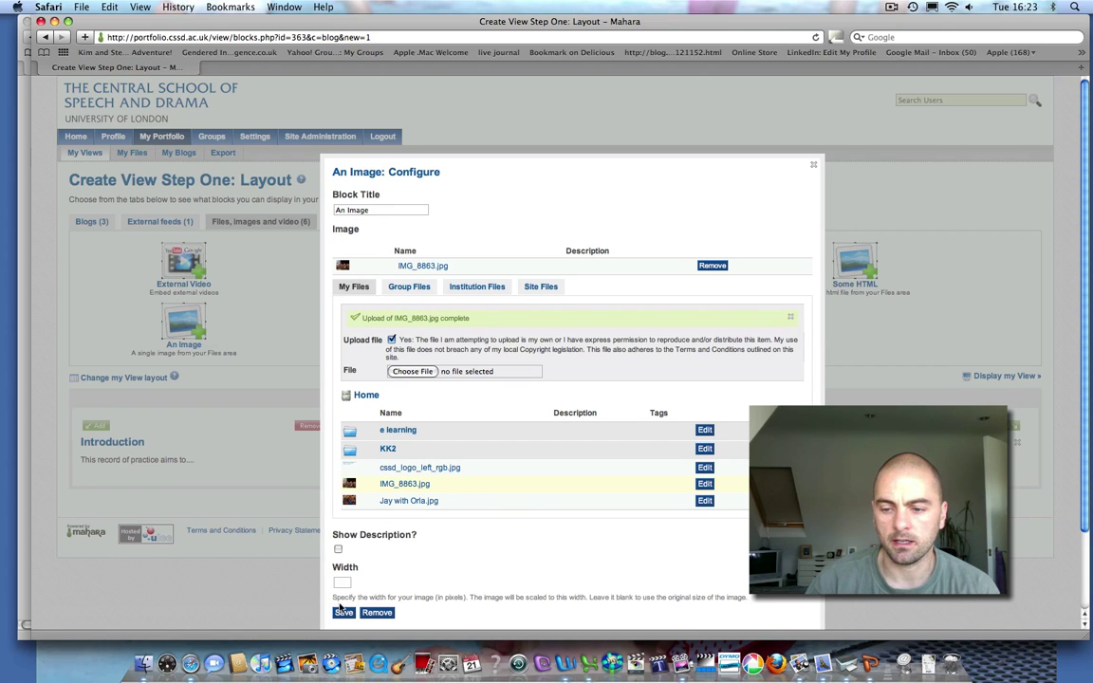
left_click(342, 612)
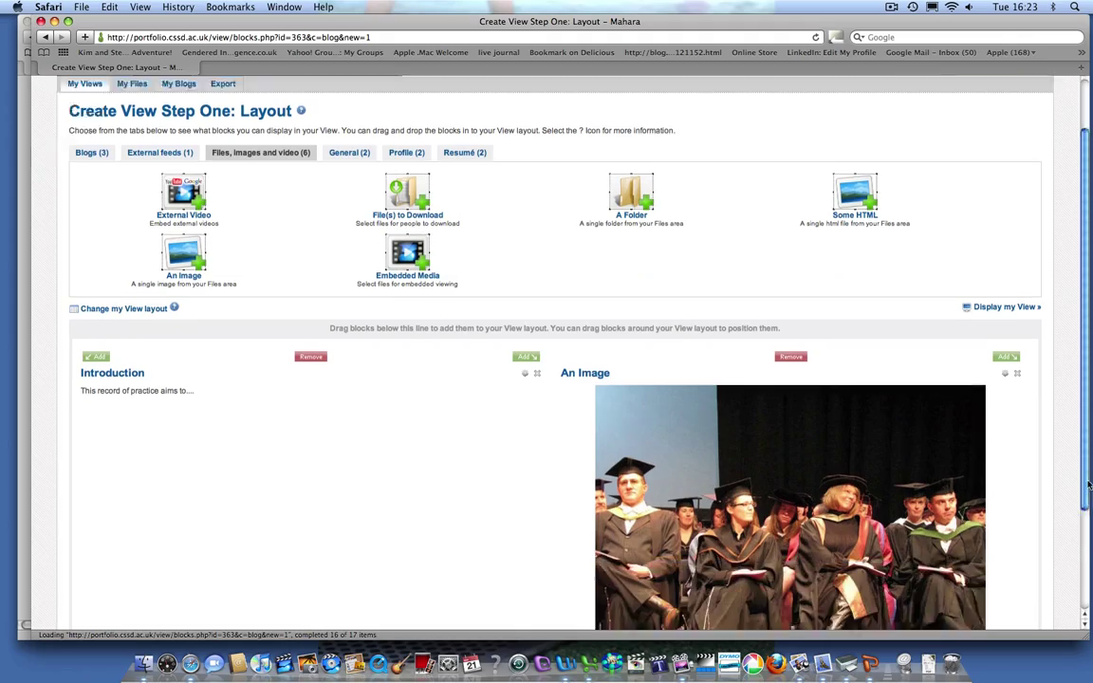
Add an External Video block beneath the Introduction block
left_click_drag(1086, 406, 1090, 558)
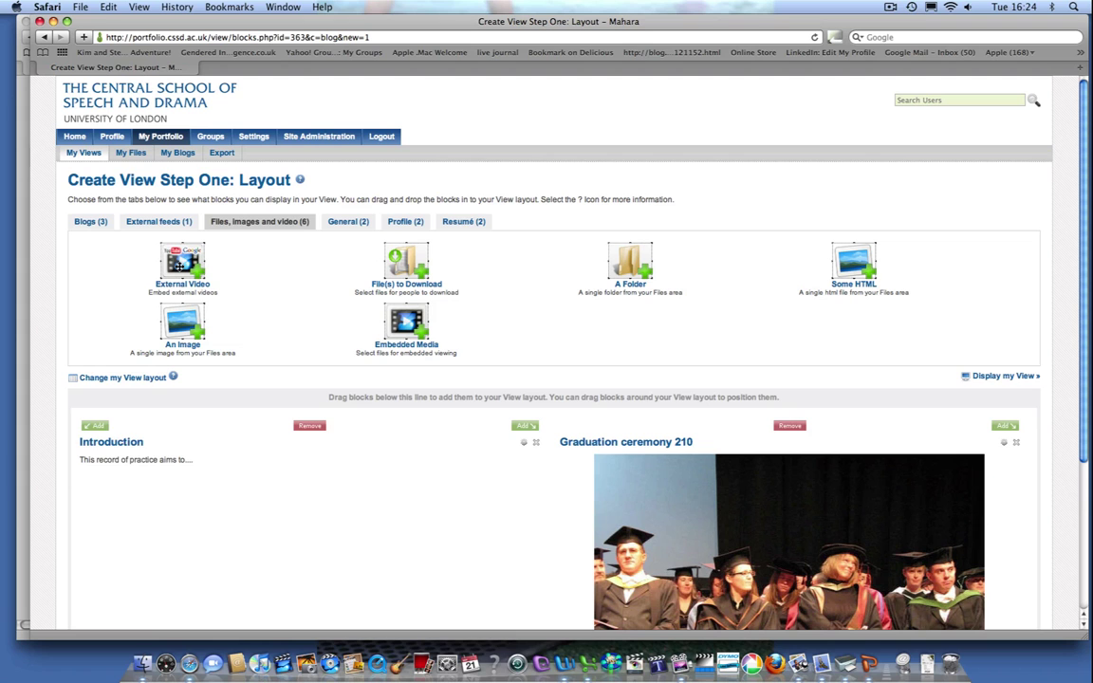
left_click_drag(177, 267, 254, 520)
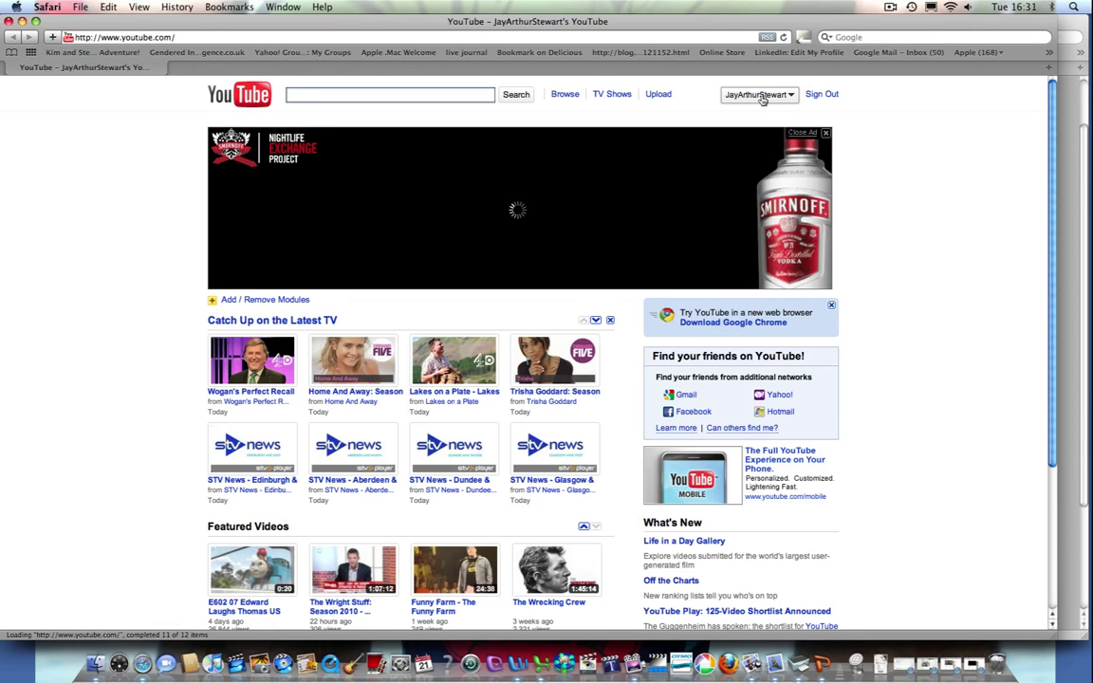
Switch to YouTube, open the account's Kleinkunst trailor video, copy its web address and pause playback
left_click(763, 99)
left_click(769, 128)
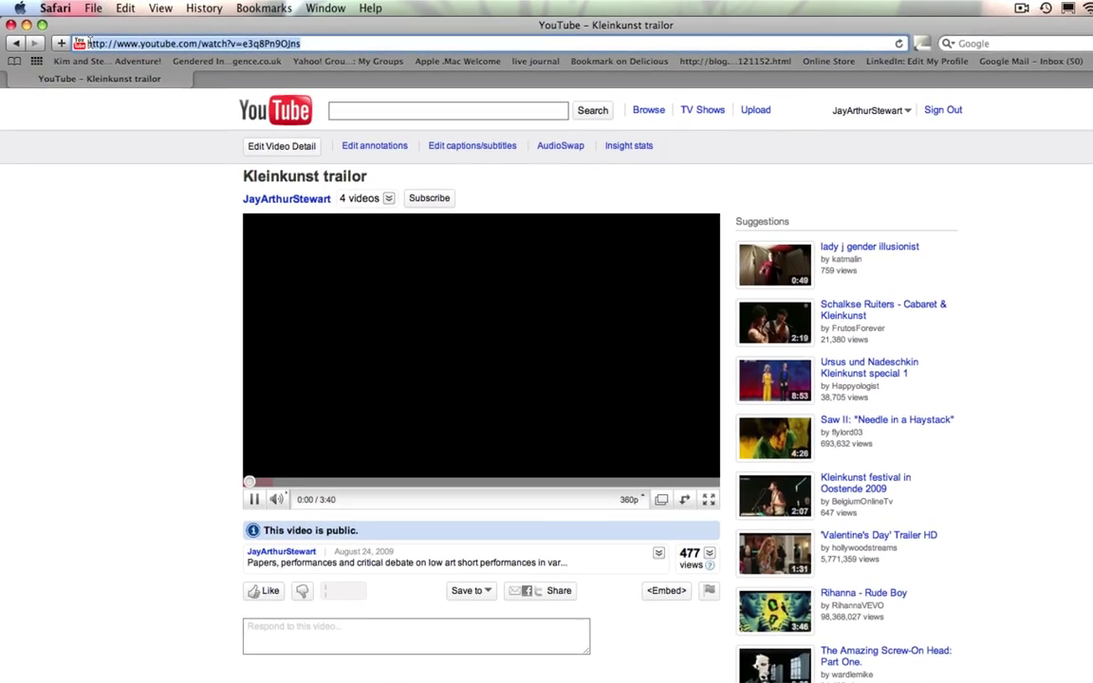
left_click(74, 38)
key("cmd+c")
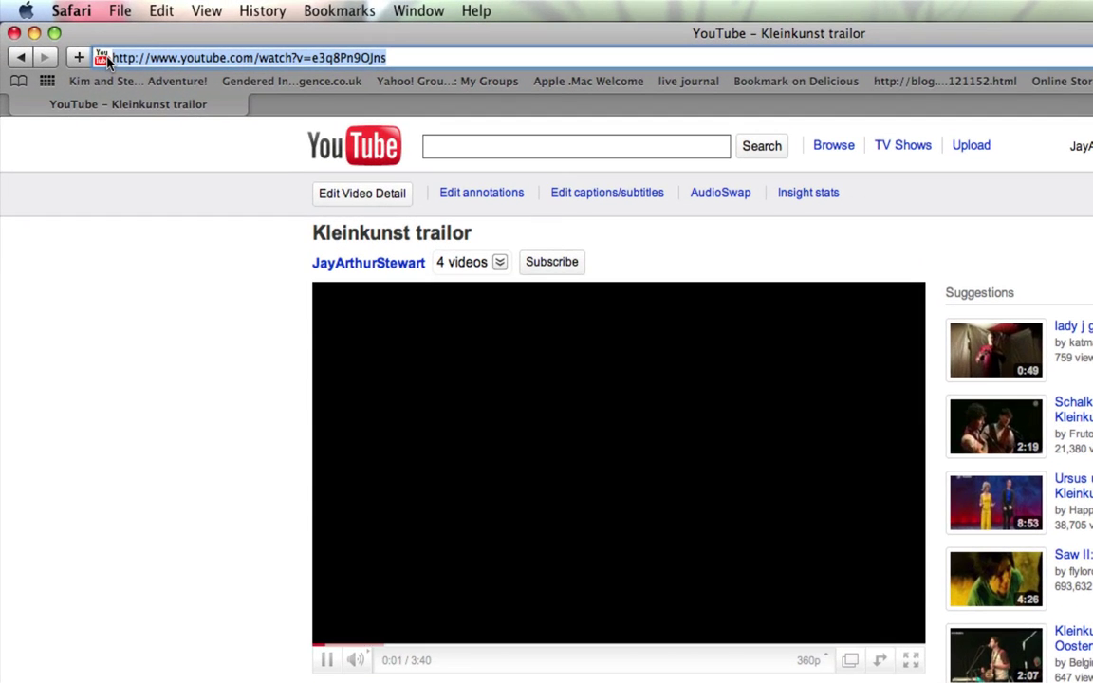
left_click(326, 659)
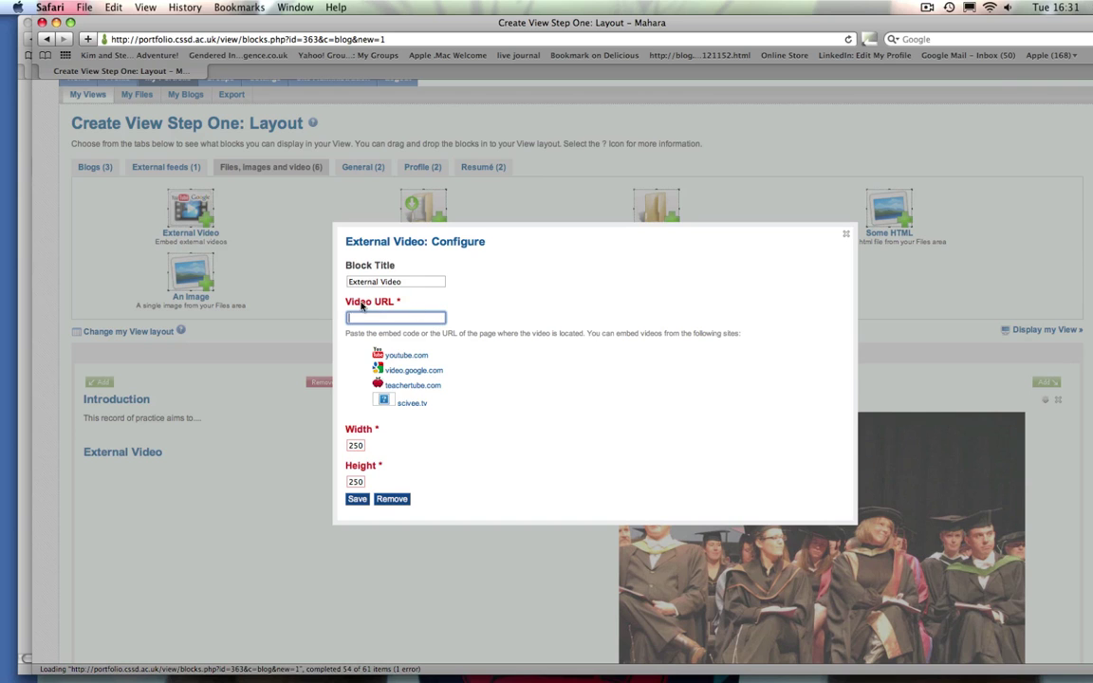
Back in Mahara, paste the copied YouTube address as the External Video block's URL and save the block
right_click(360, 324)
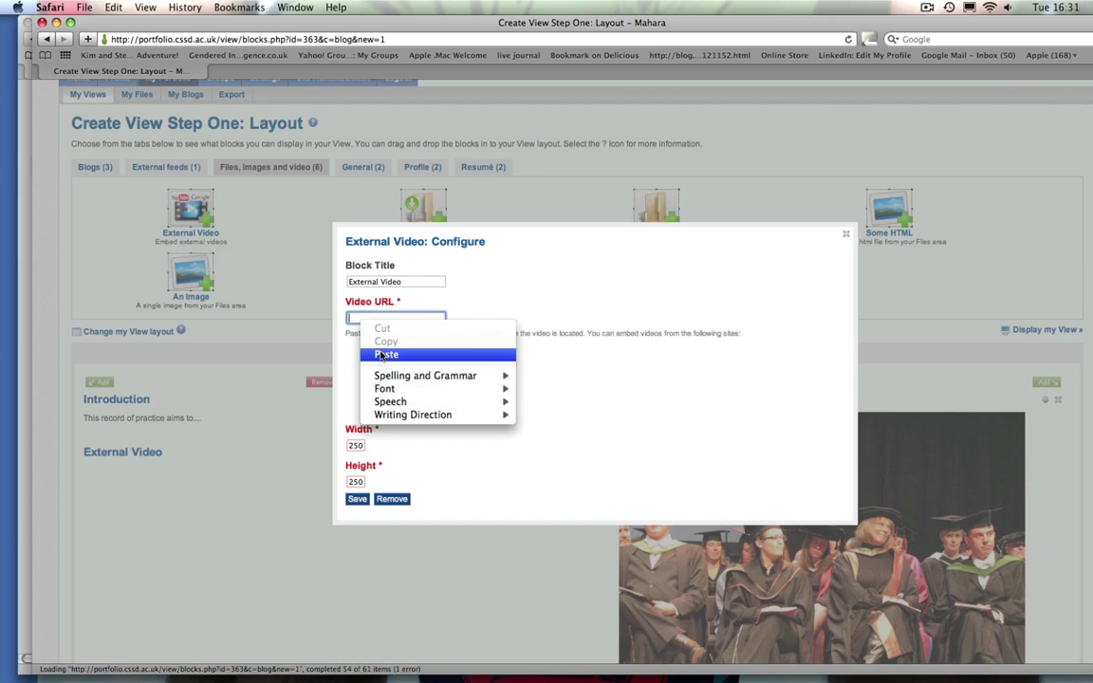
left_click(382, 354)
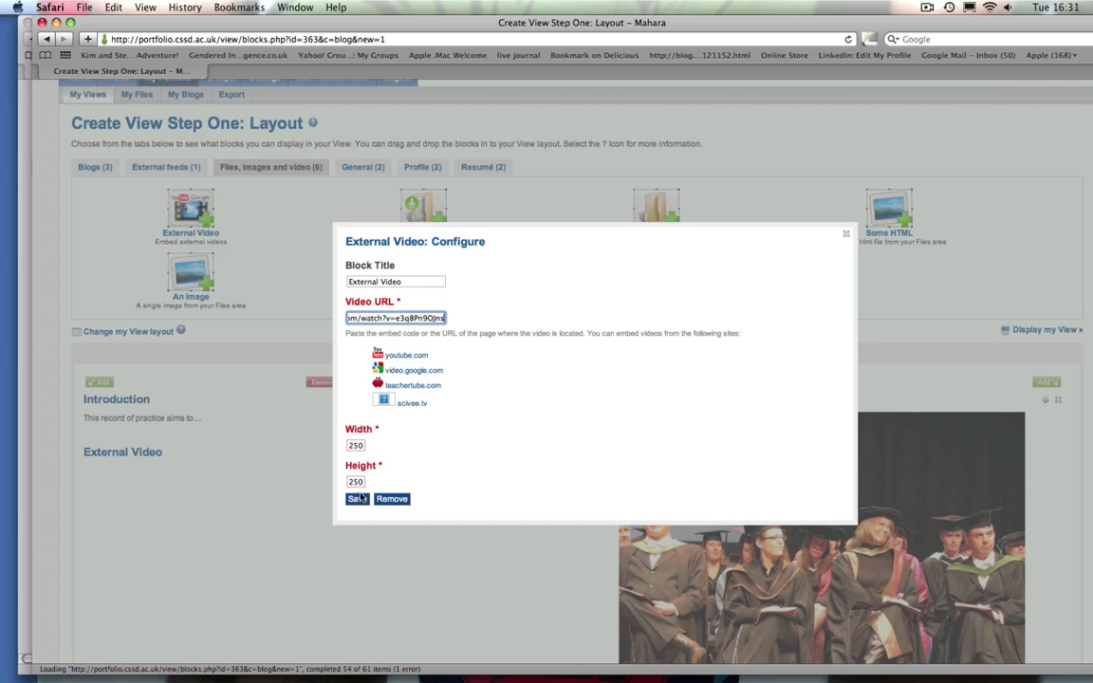
left_click(358, 498)
left_click(327, 540)
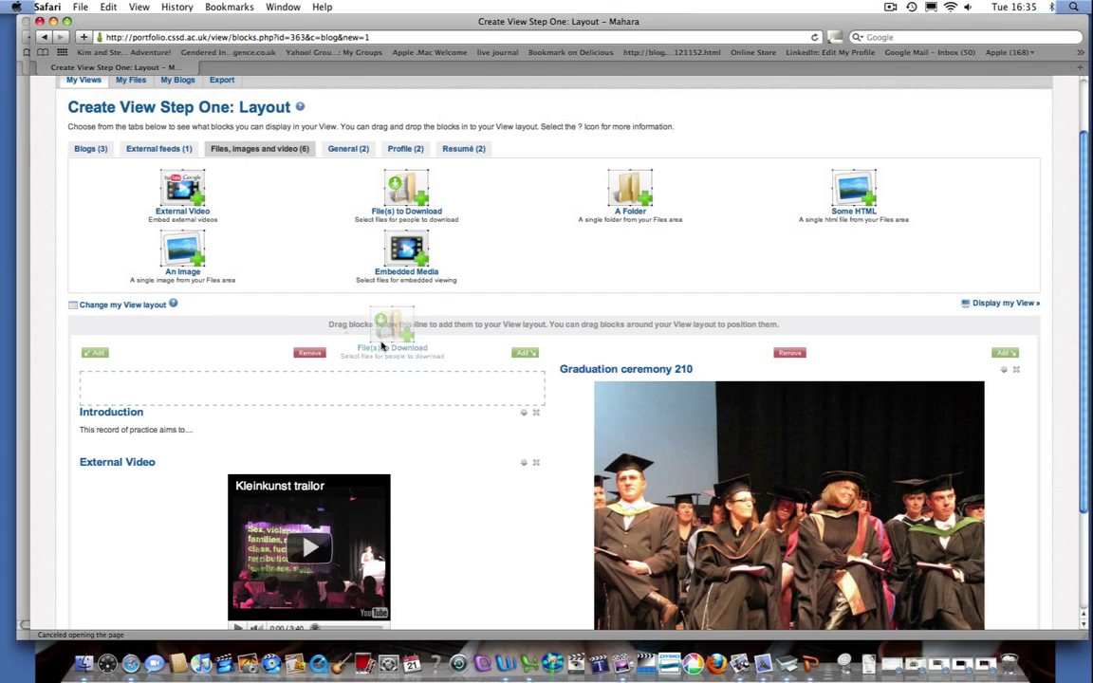
Add a File(s) to Download block beneath External Video, accept the copyright declaration and choose Gendered Intelligence – 21 July 2010.ppt from the Desktop for upload
left_click_drag(382, 348, 366, 594)
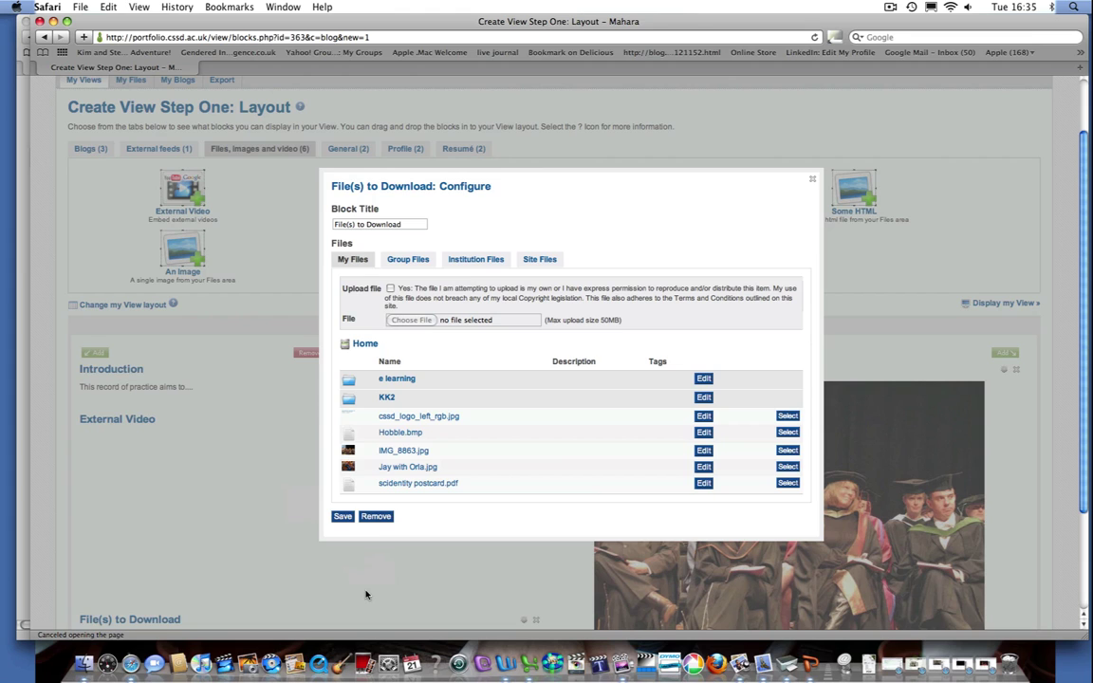
left_click(386, 397)
left_click(390, 289)
left_click(406, 321)
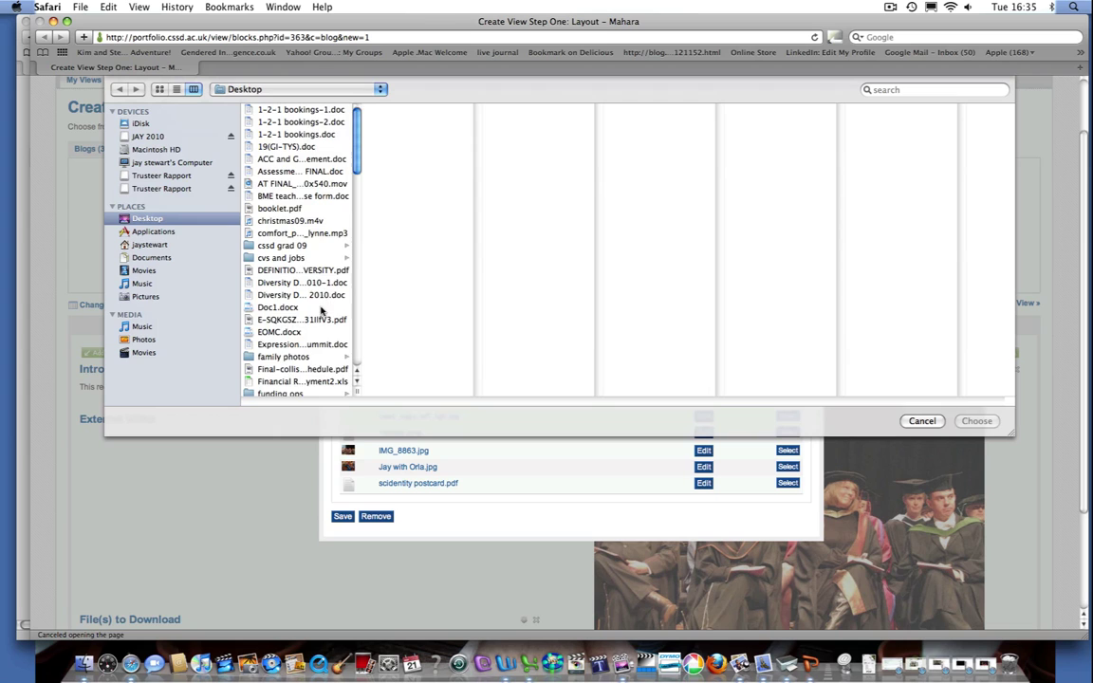
scroll(321, 310, "down", 5)
left_click(304, 208)
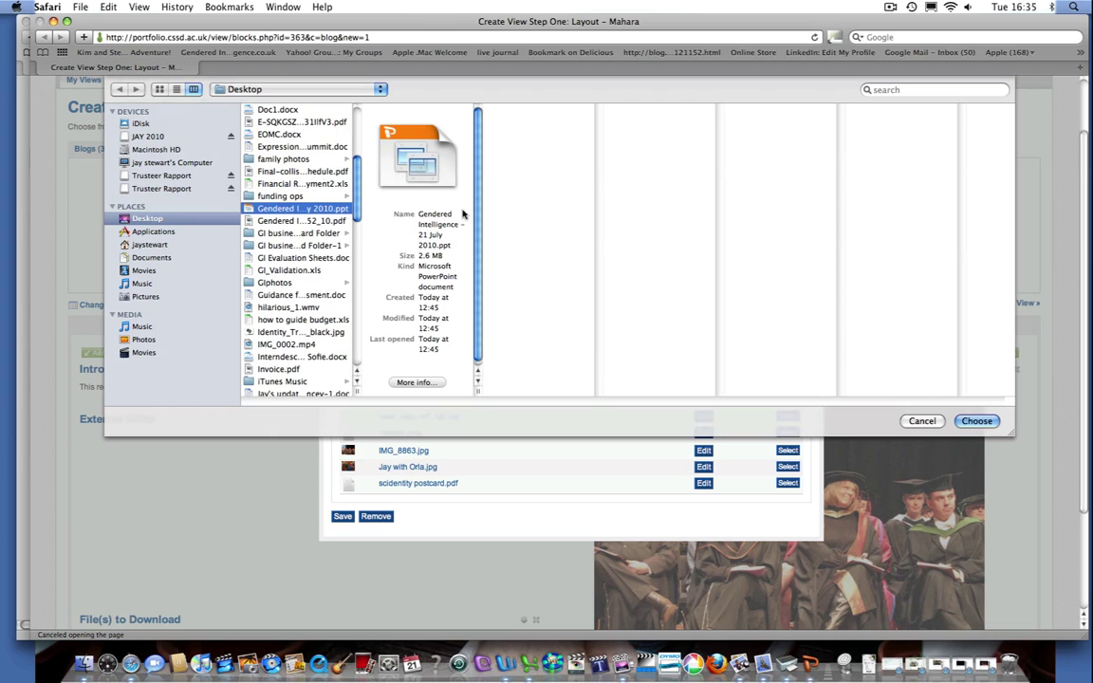
left_click(976, 421)
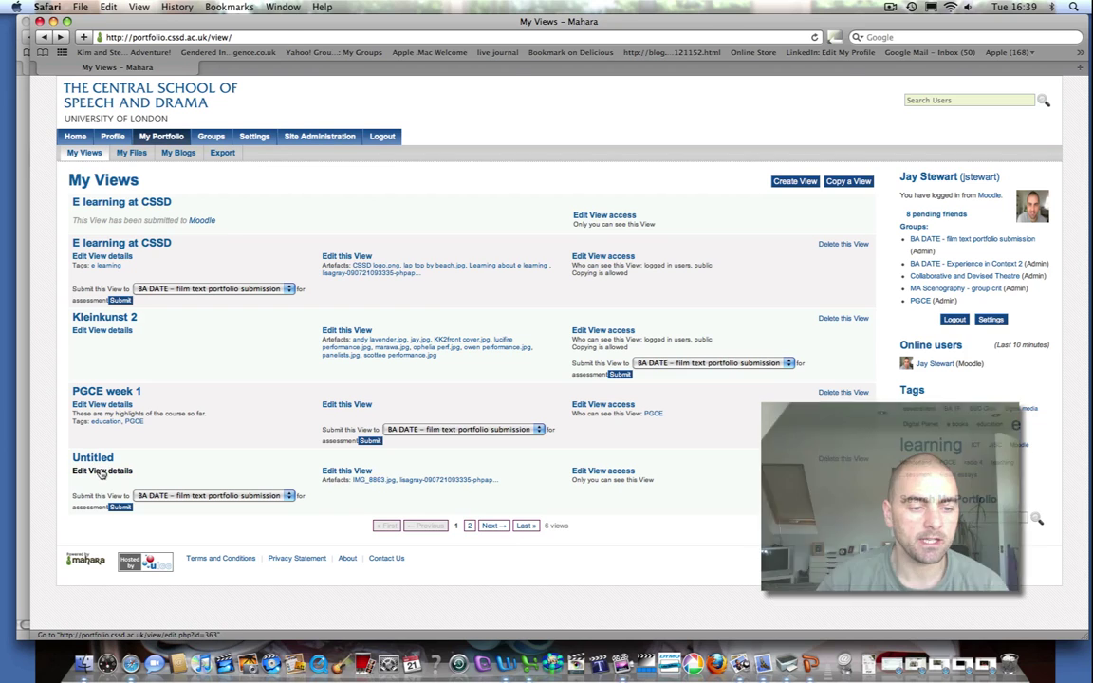
Open the details of the Untitled view for editing
left_click(101, 472)
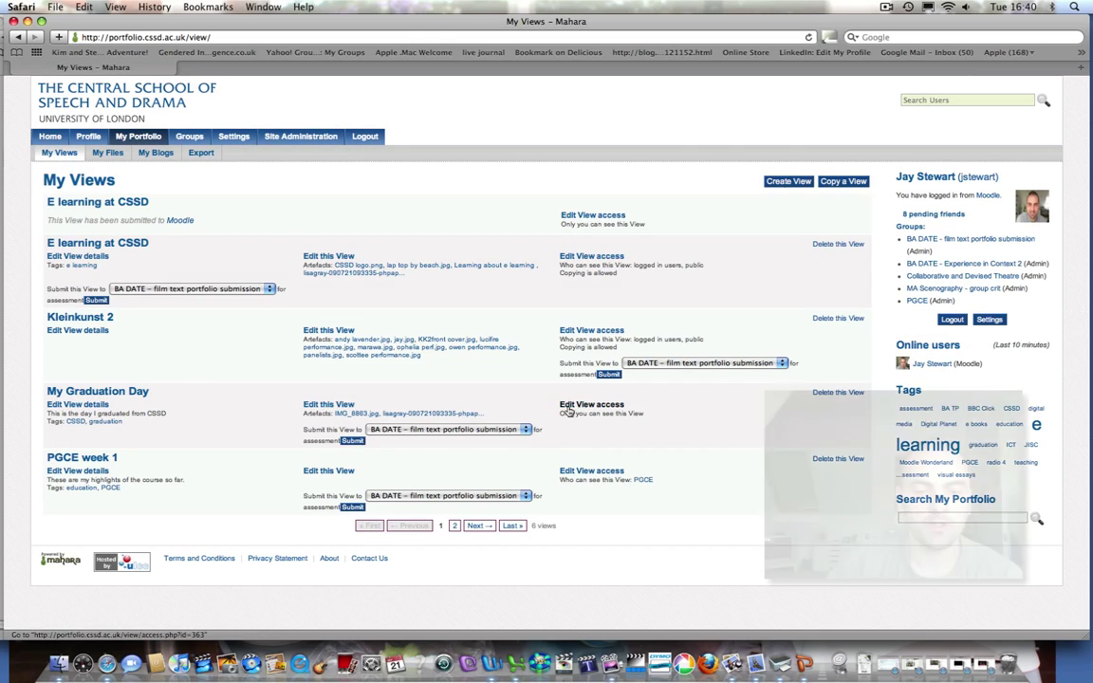
Give the My Graduation Day view secret URL access from 2010/09/21 16:41 until 28 September 2010
left_click(588, 406)
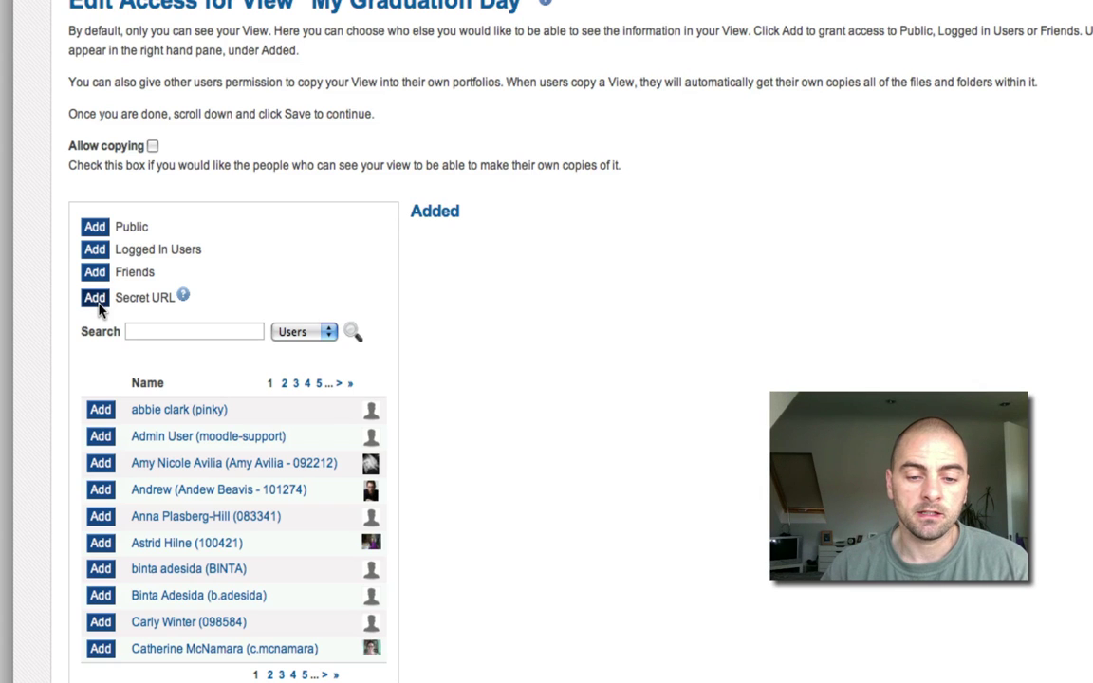
left_click(95, 298)
left_click(564, 268)
left_click(657, 429)
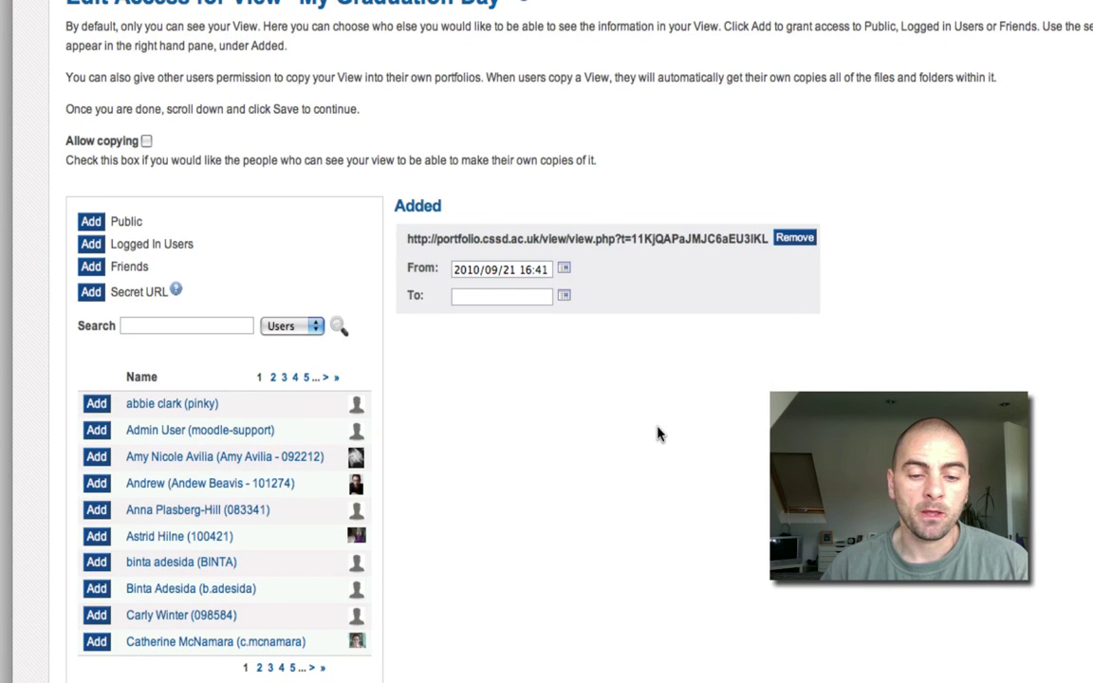
left_click(562, 296)
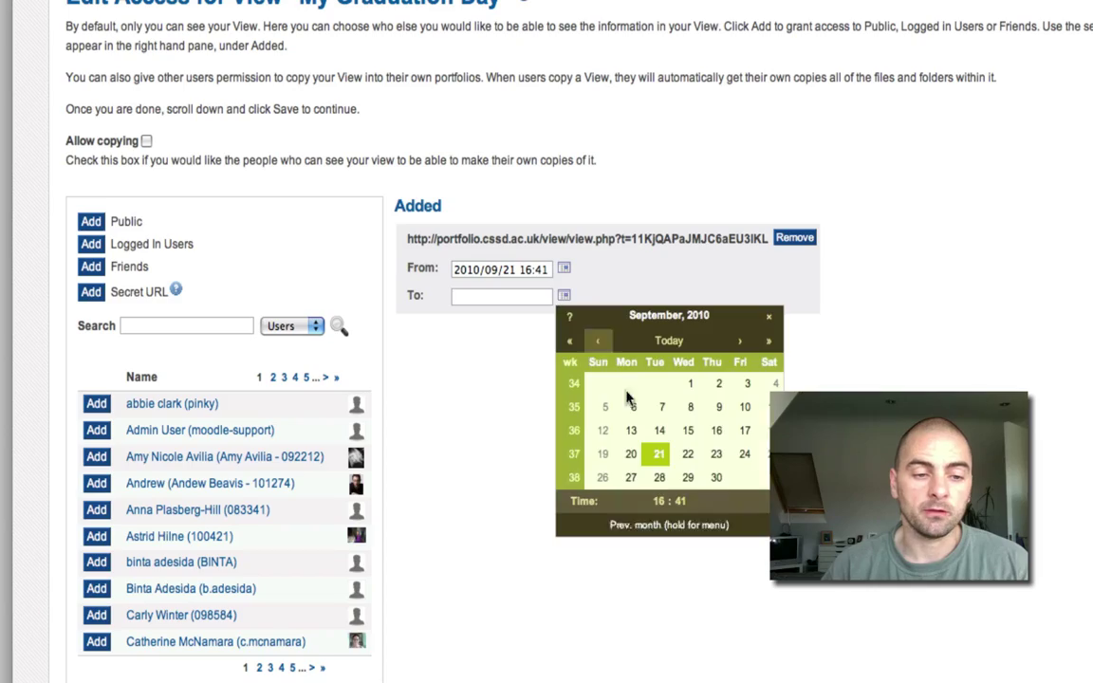
left_click(661, 480)
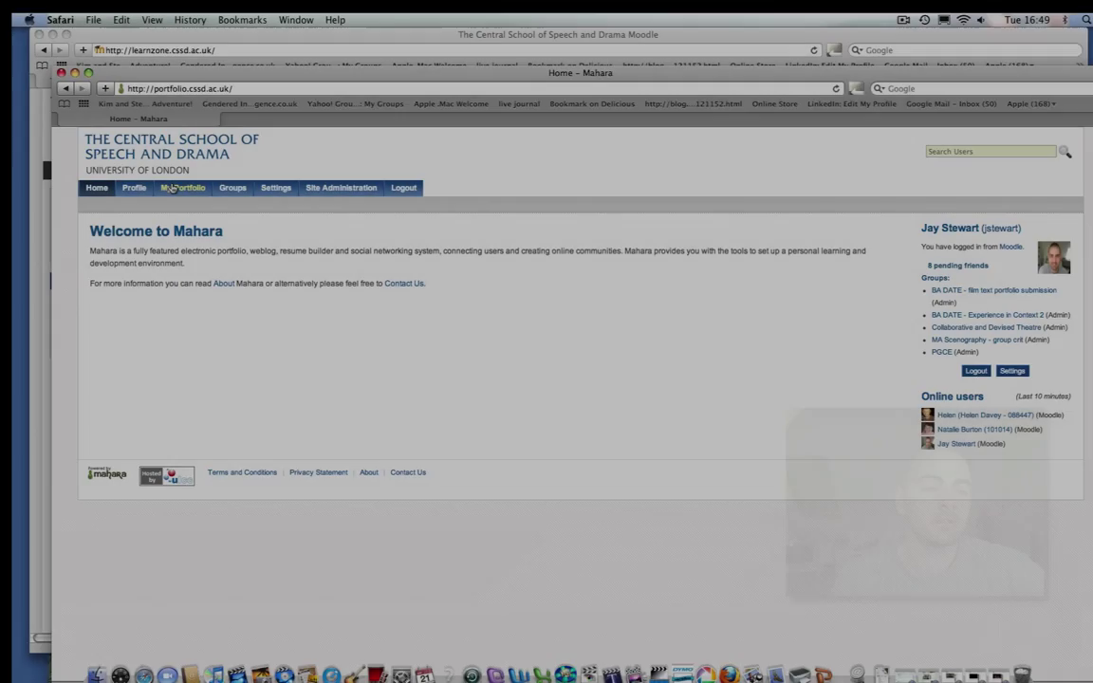
Open the portfolio's blogs and view the Learning about e learning blog
left_click(172, 188)
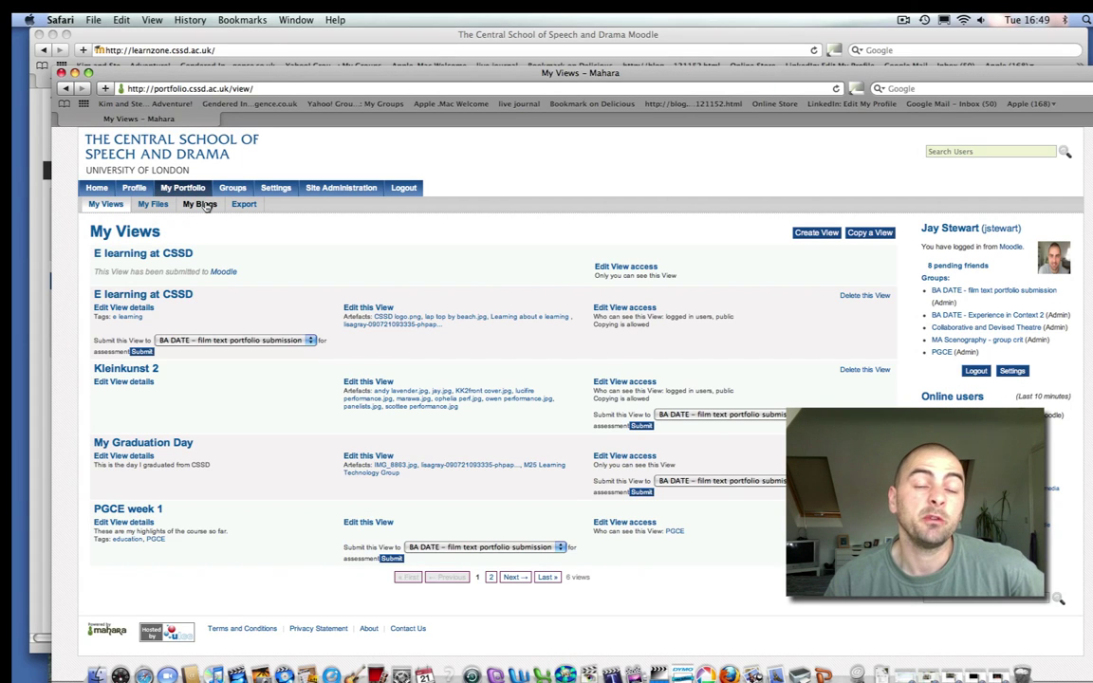
left_click(201, 205)
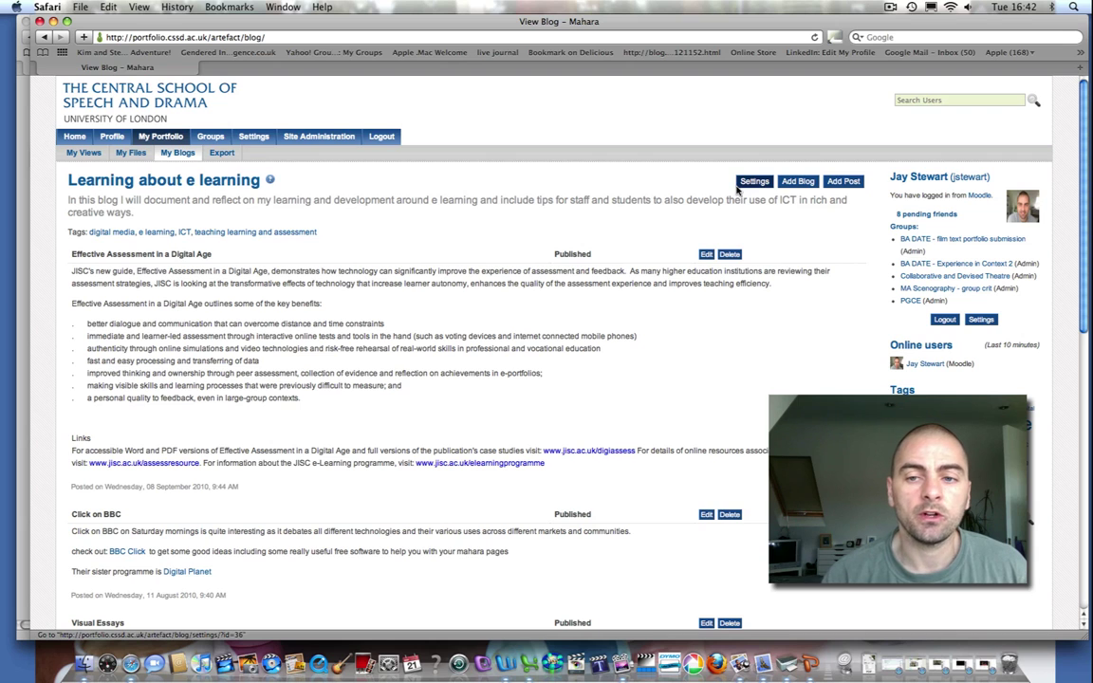
left_click(259, 180)
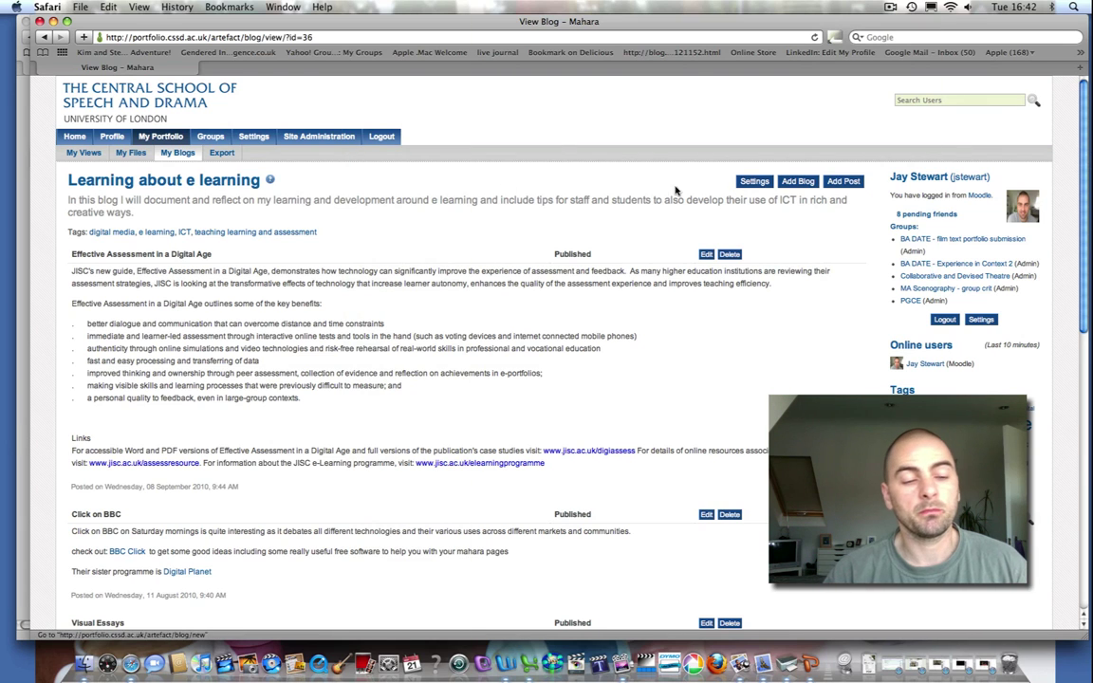
Return to the My Graduation Day view's layout and delete the Effective Assessment in a Digital Age block
left_click(82, 153)
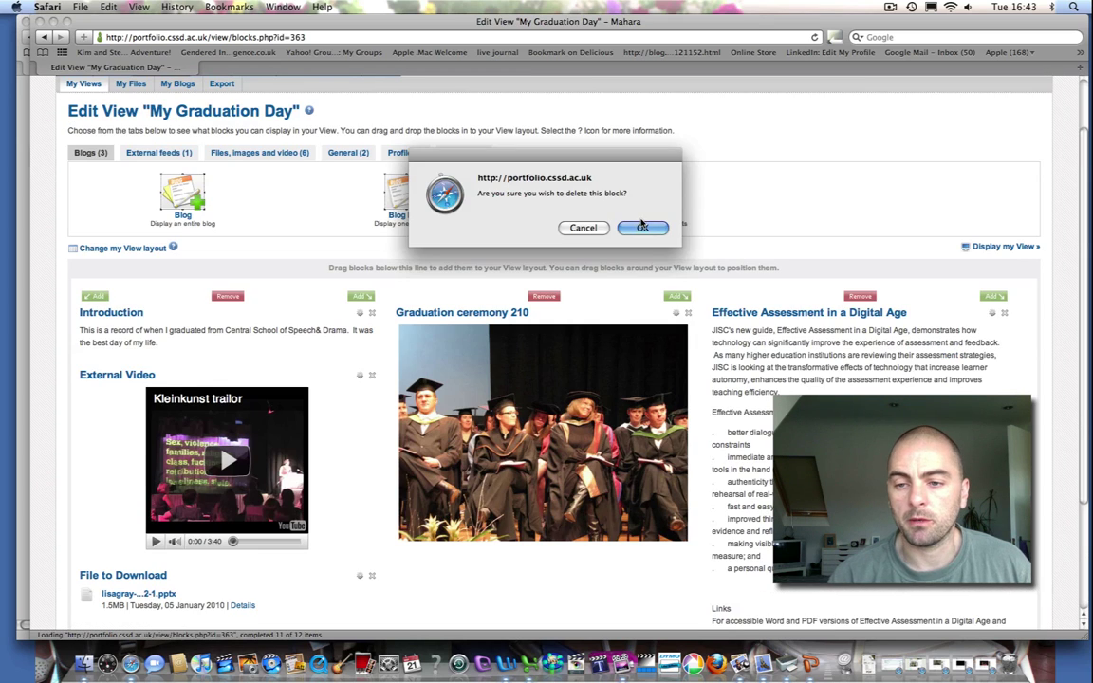
left_click(579, 203)
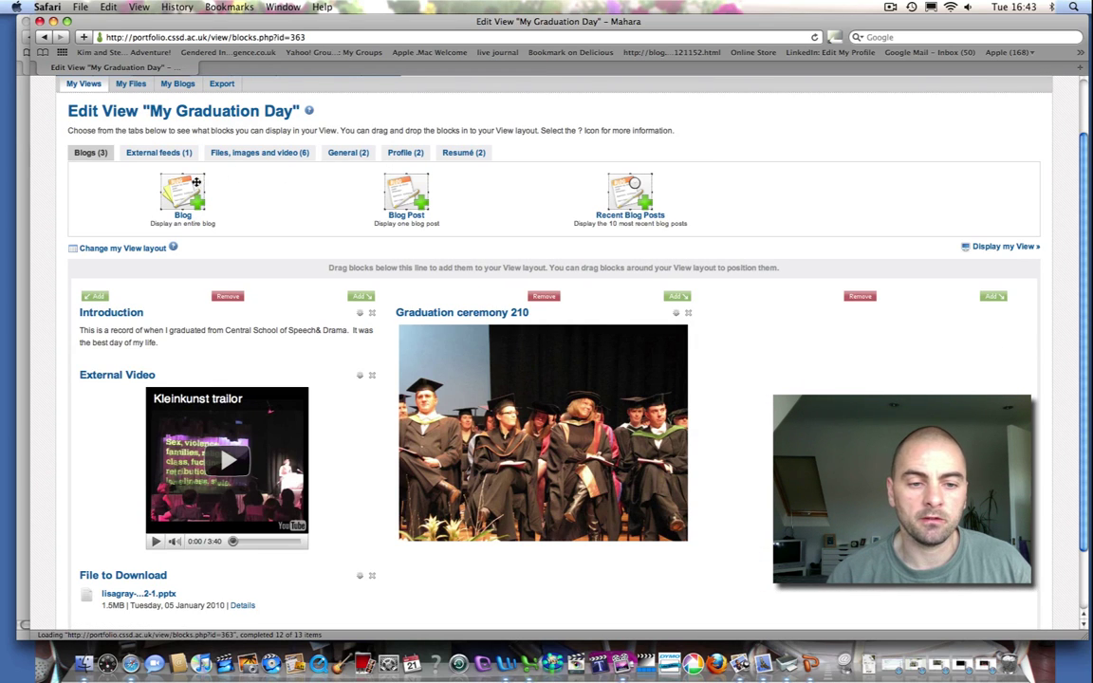
Try adding a Blog block to the empty third column and save it
left_click_drag(185, 193, 865, 330)
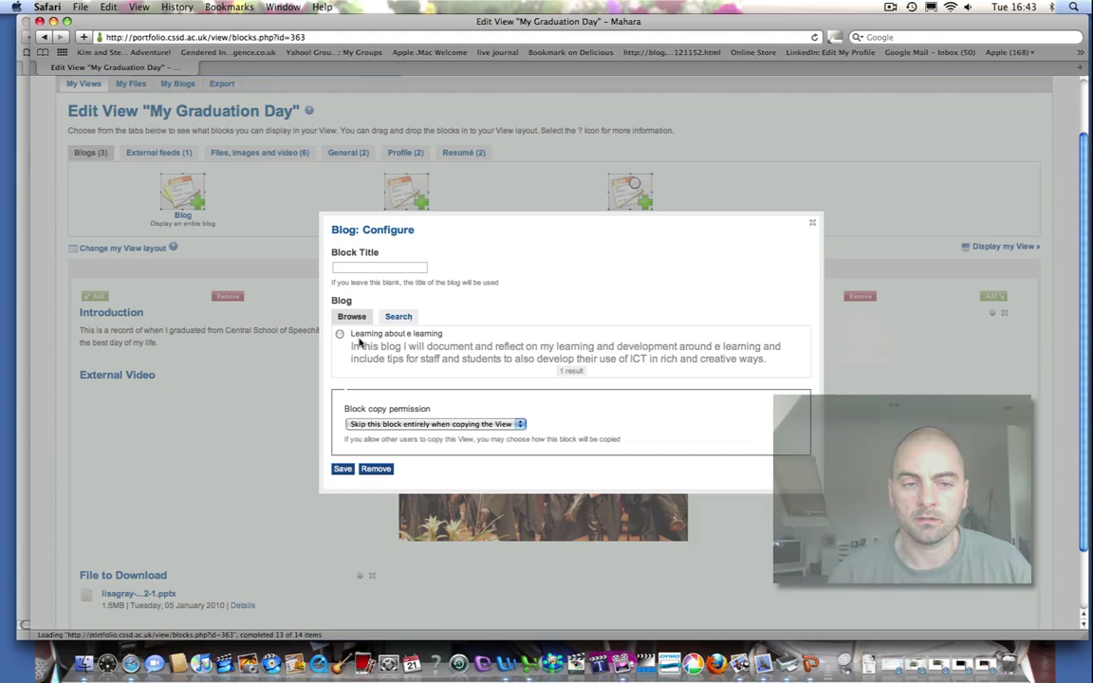
left_click(342, 468)
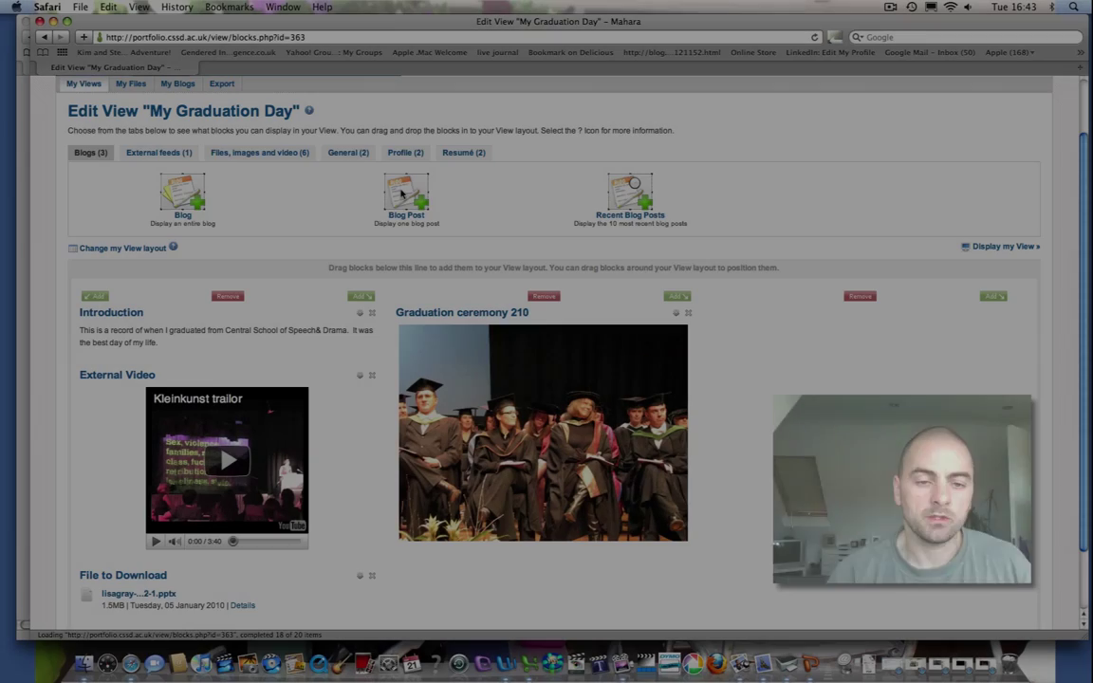
Add a Blog Post block to the third column, select the M25 Learning Technology Group post and save
left_click_drag(407, 193, 847, 350)
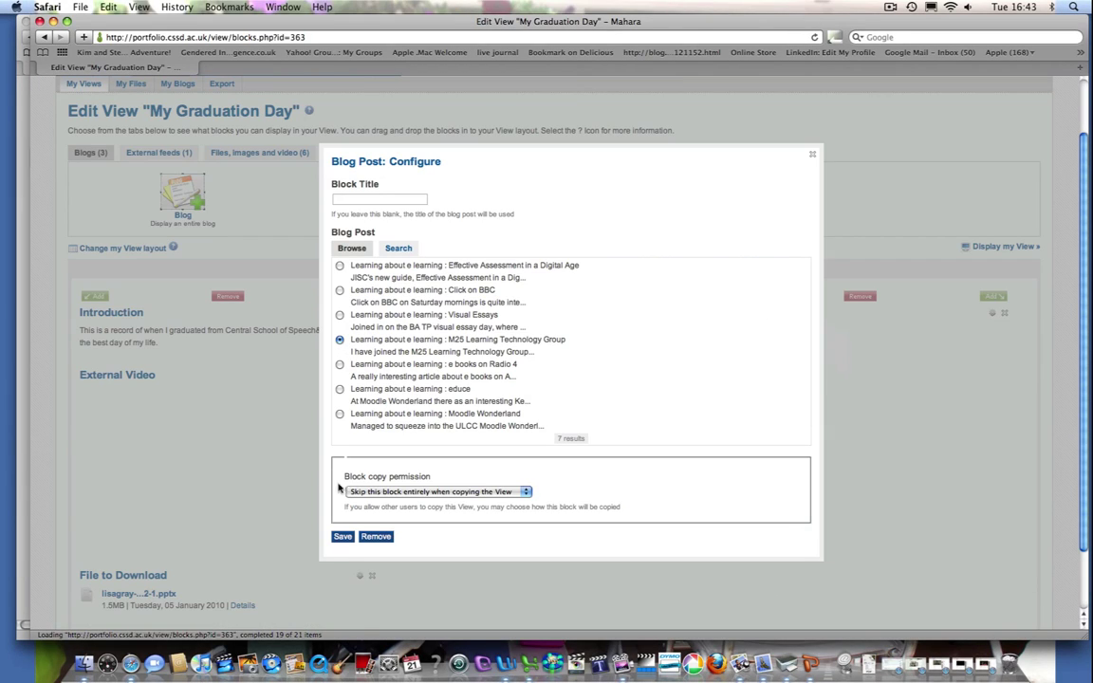
left_click(343, 538)
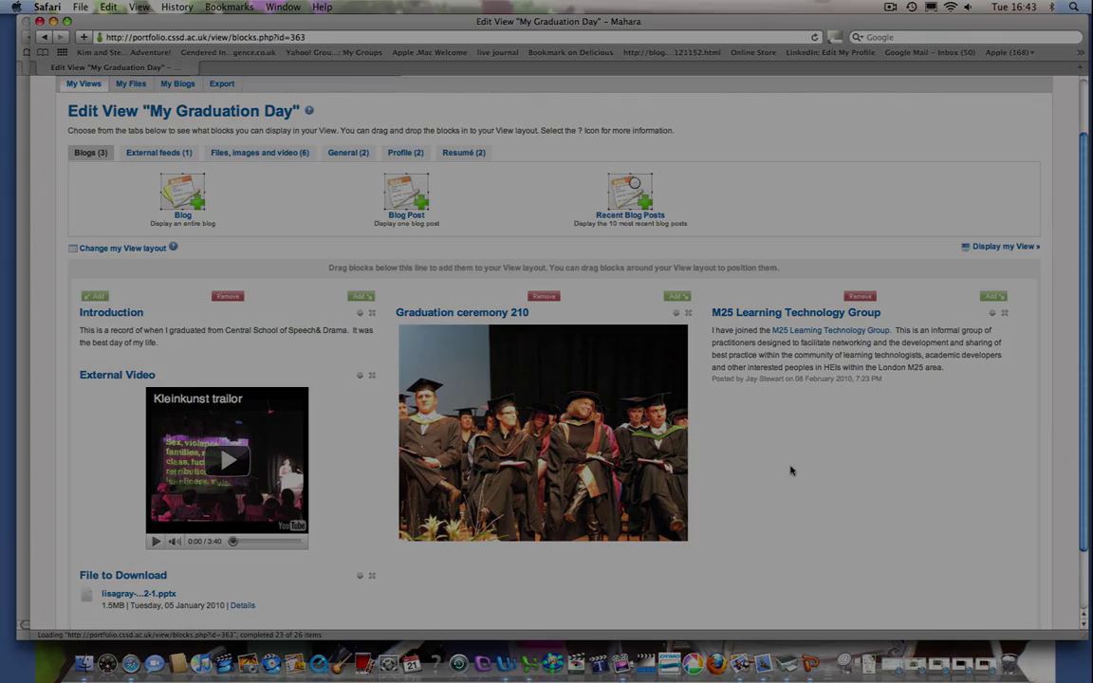